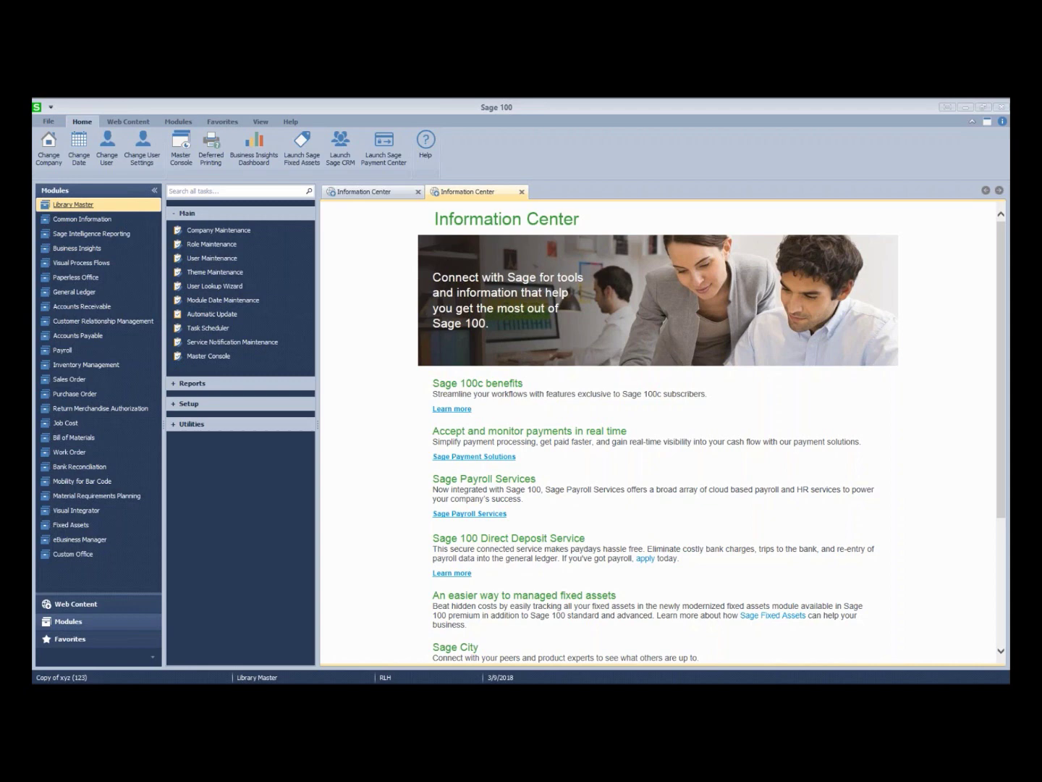
Switch to the Sales Order module to list tasks like Sales Order Entry and Payment Center
{"action": "left_click", "coordinate": [69, 379]}
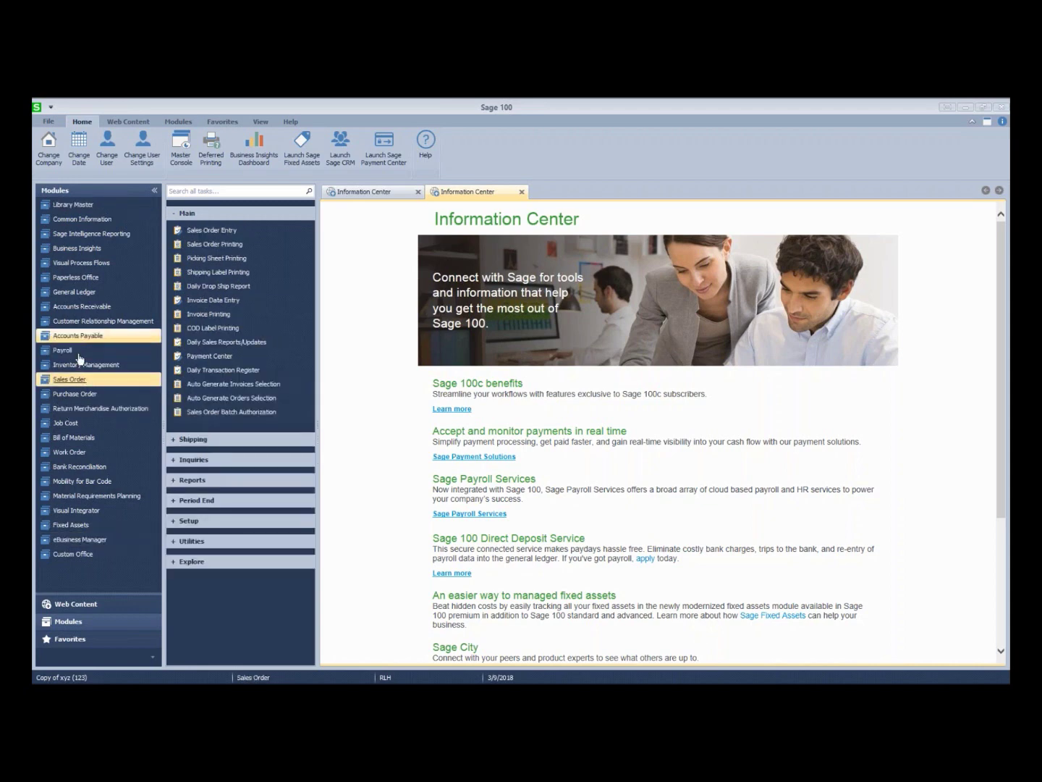
Switch to Accounts Receivable, expand Utilities, and open then close Delete and Change Customers
{"action": "left_click", "coordinate": [80, 307]}
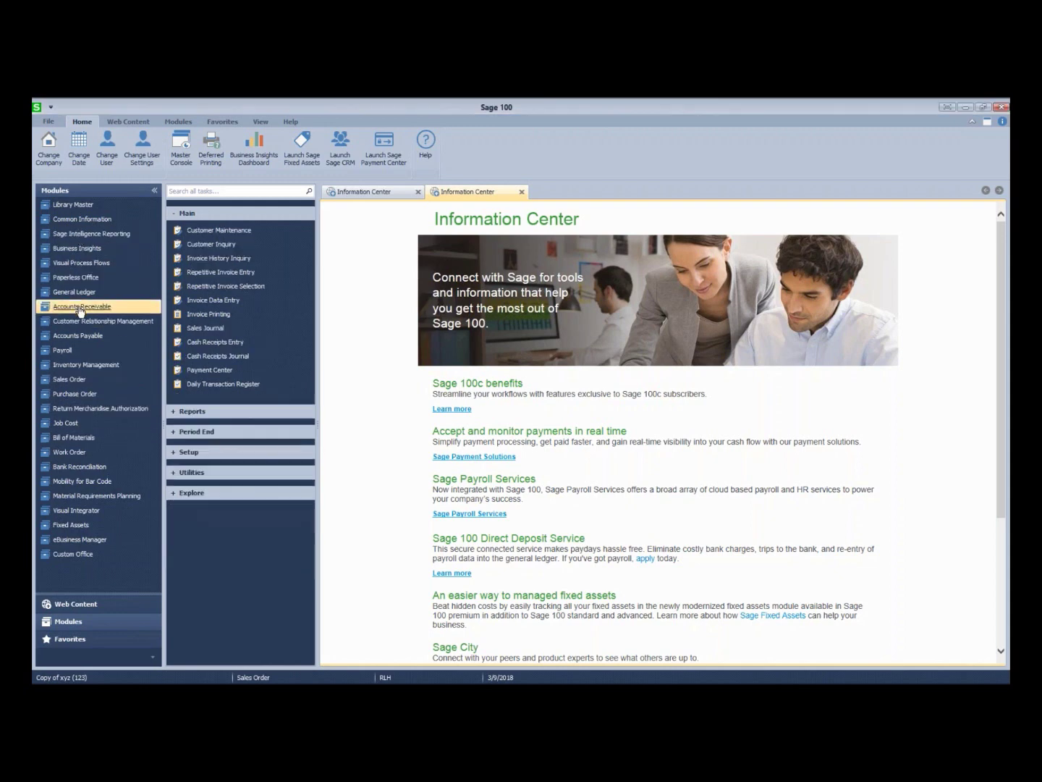
{"action": "left_click", "coordinate": [185, 473]}
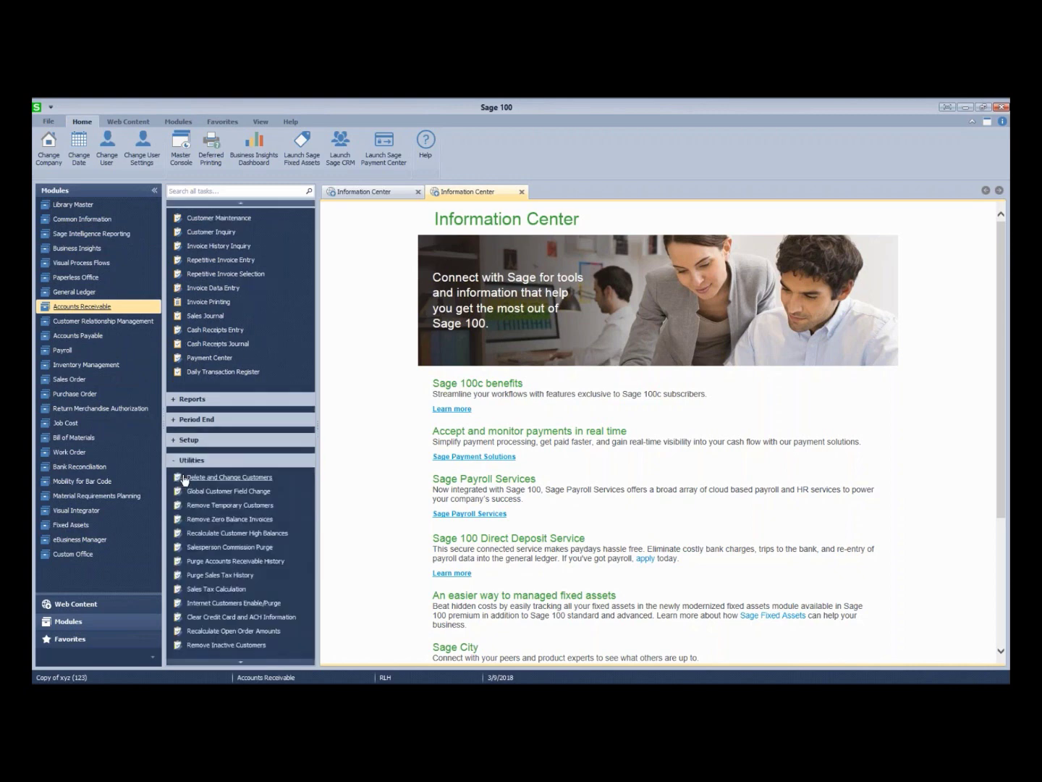
{"action": "left_click", "coordinate": [224, 479]}
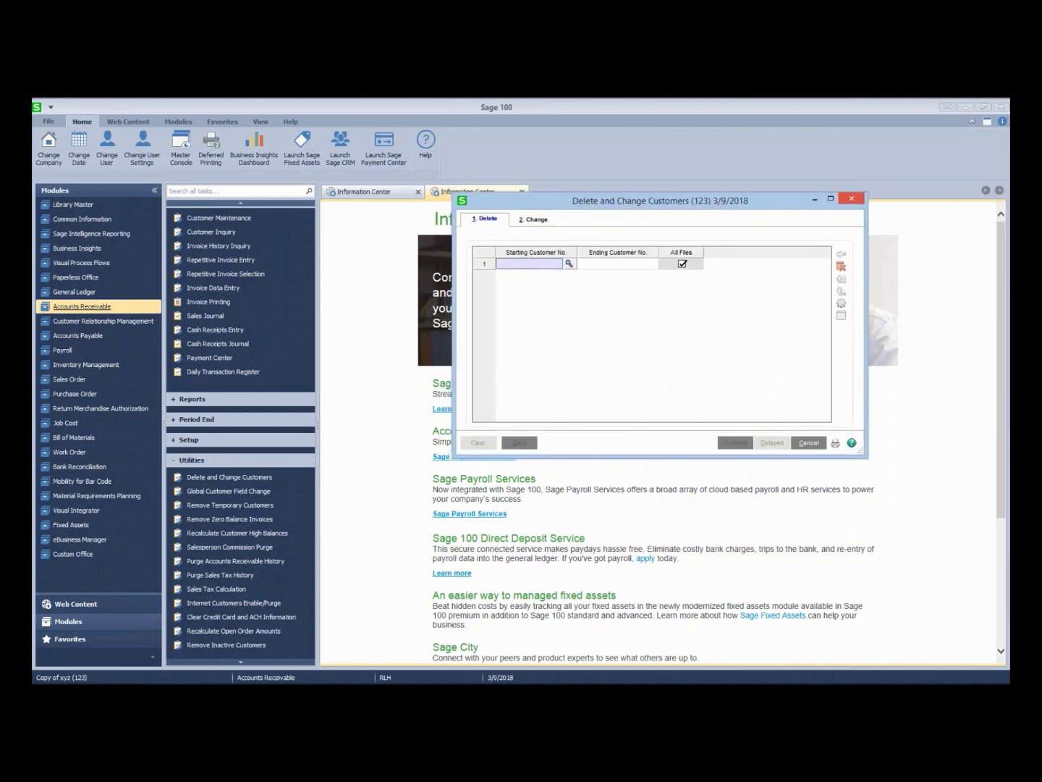
{"action": "left_click", "coordinate": [851, 198]}
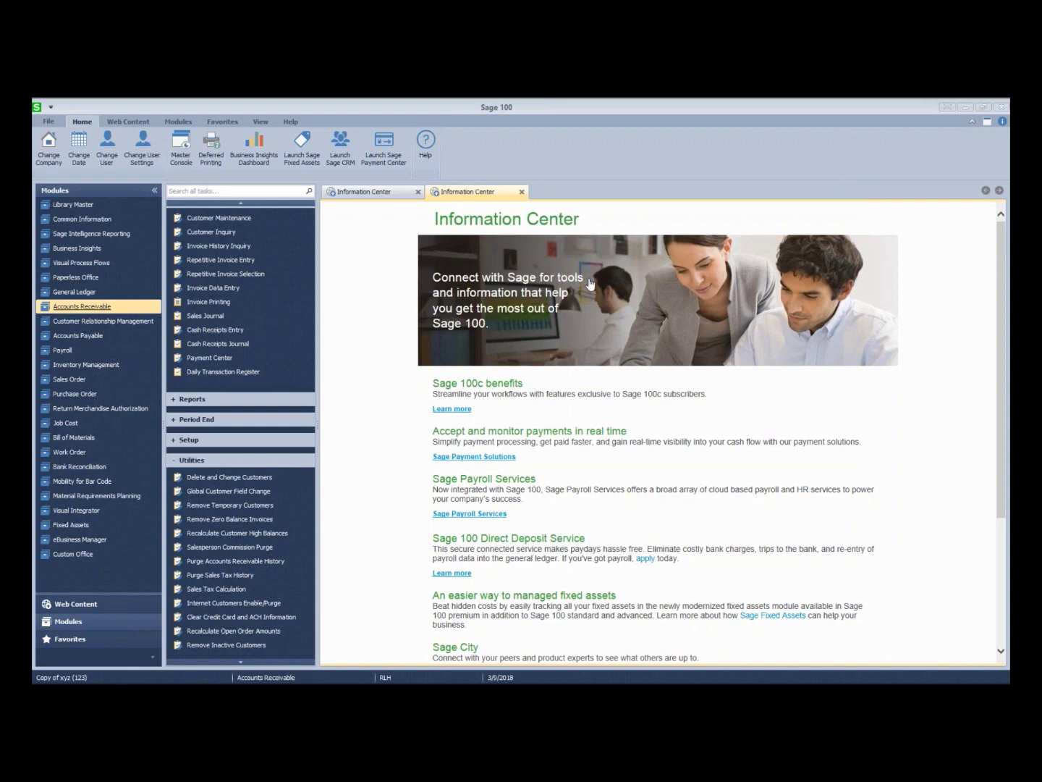
{"action": "type", "text": "D"}
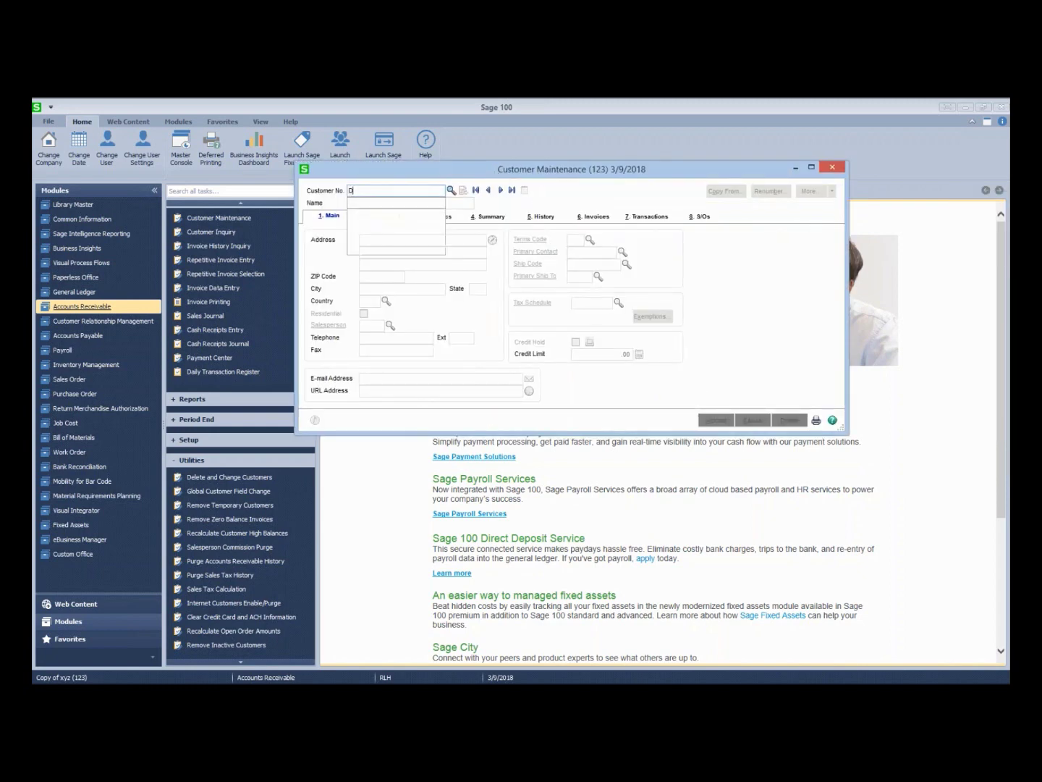
{"action": "type", "text": "E"}
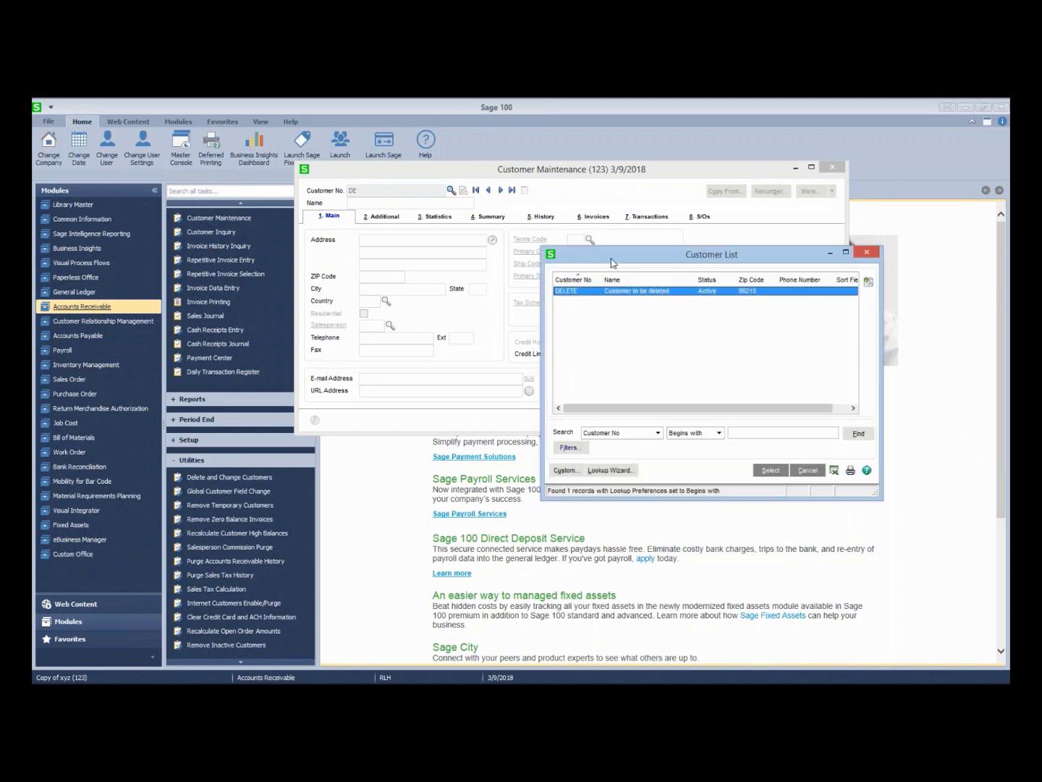
{"action": "left_click", "coordinate": [750, 472]}
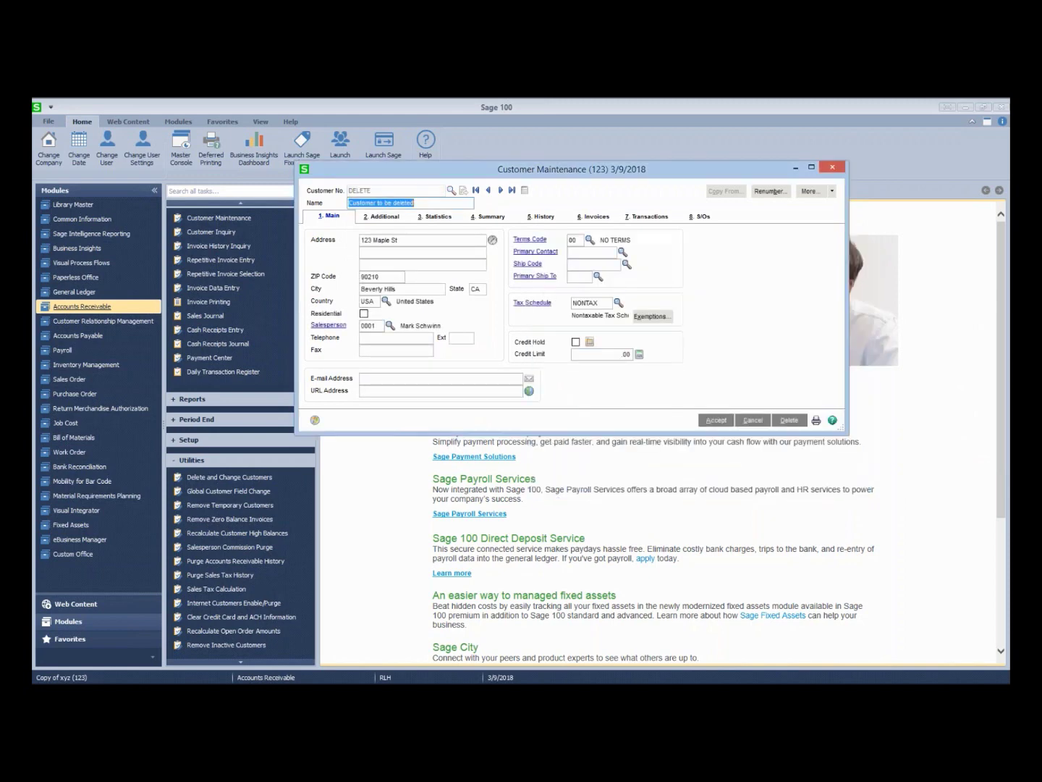
{"action": "key", "text": "alt+6"}
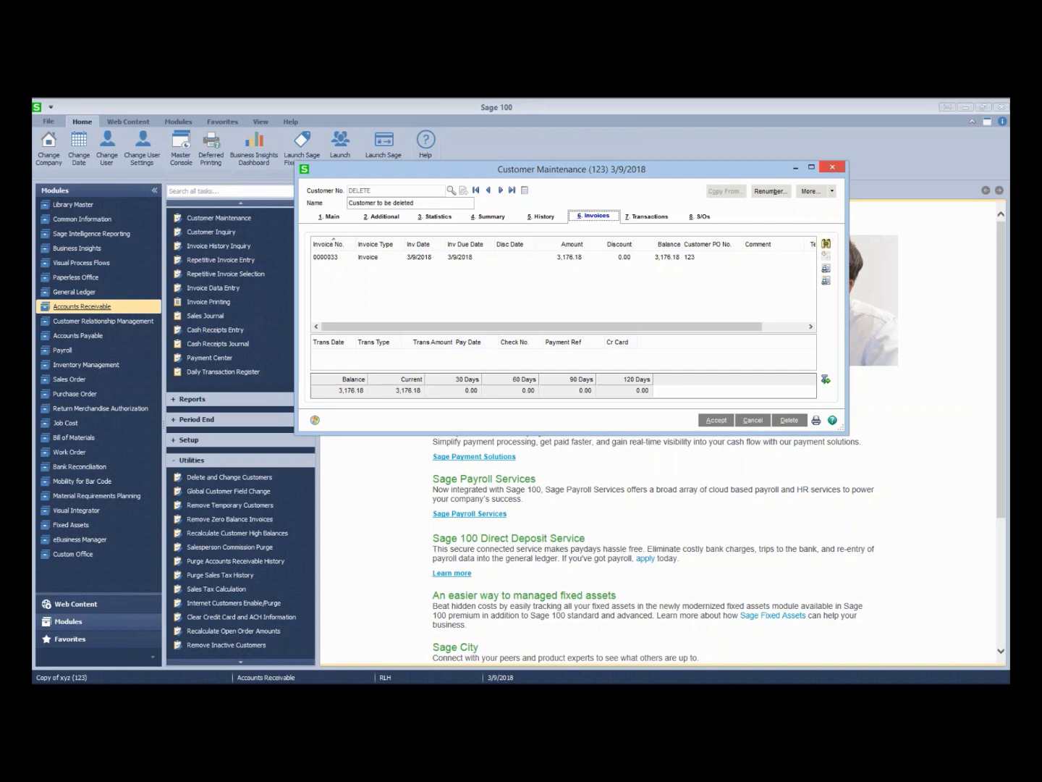
{"action": "left_click", "coordinate": [832, 171]}
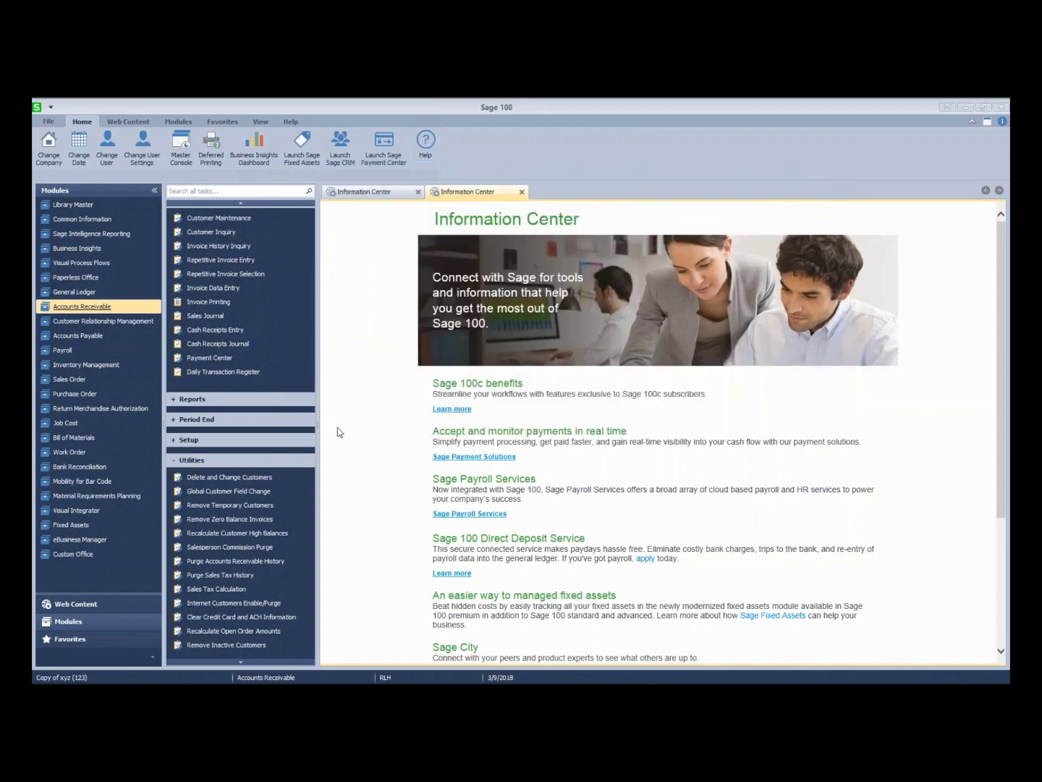
Start a Delete and Change Customers run for customer DELETE only, agreeing to print the listing
{"action": "left_click", "coordinate": [232, 478]}
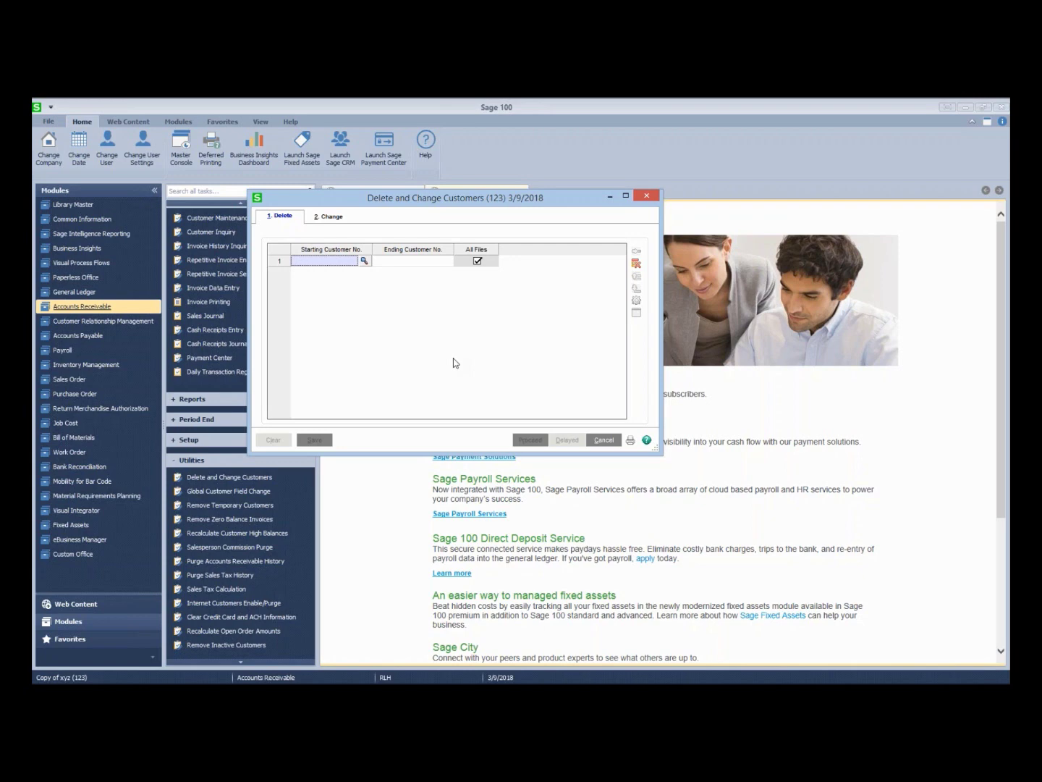
{"action": "type", "text": "DEL"}
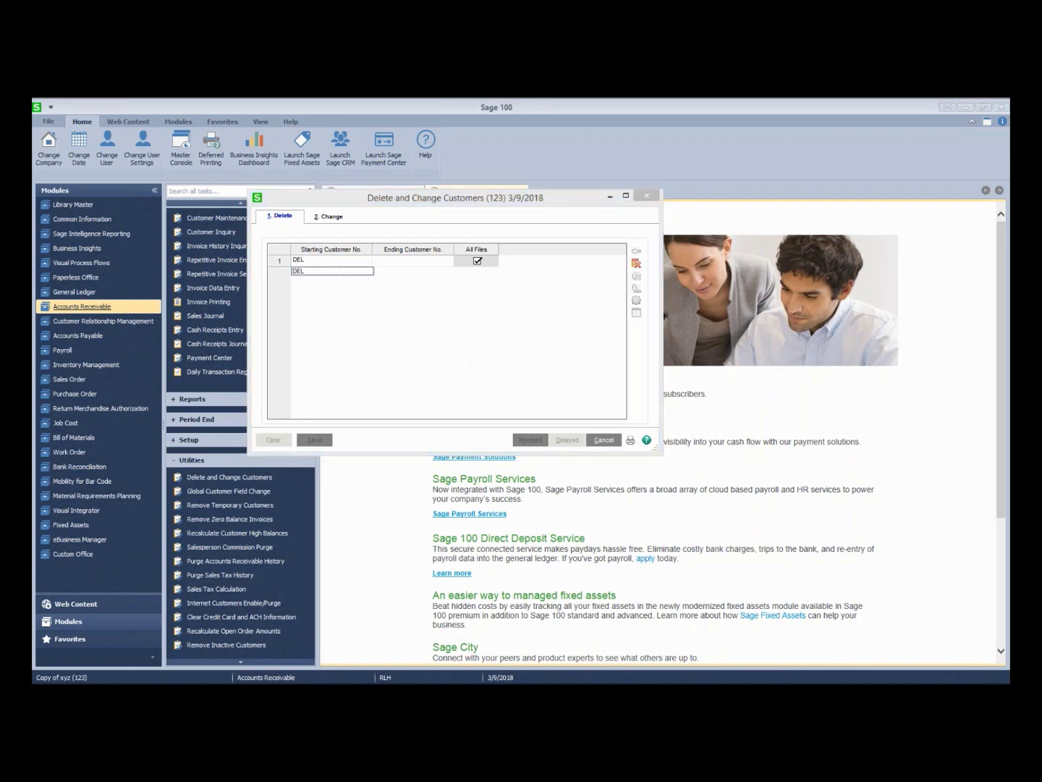
{"action": "key", "text": "F2"}
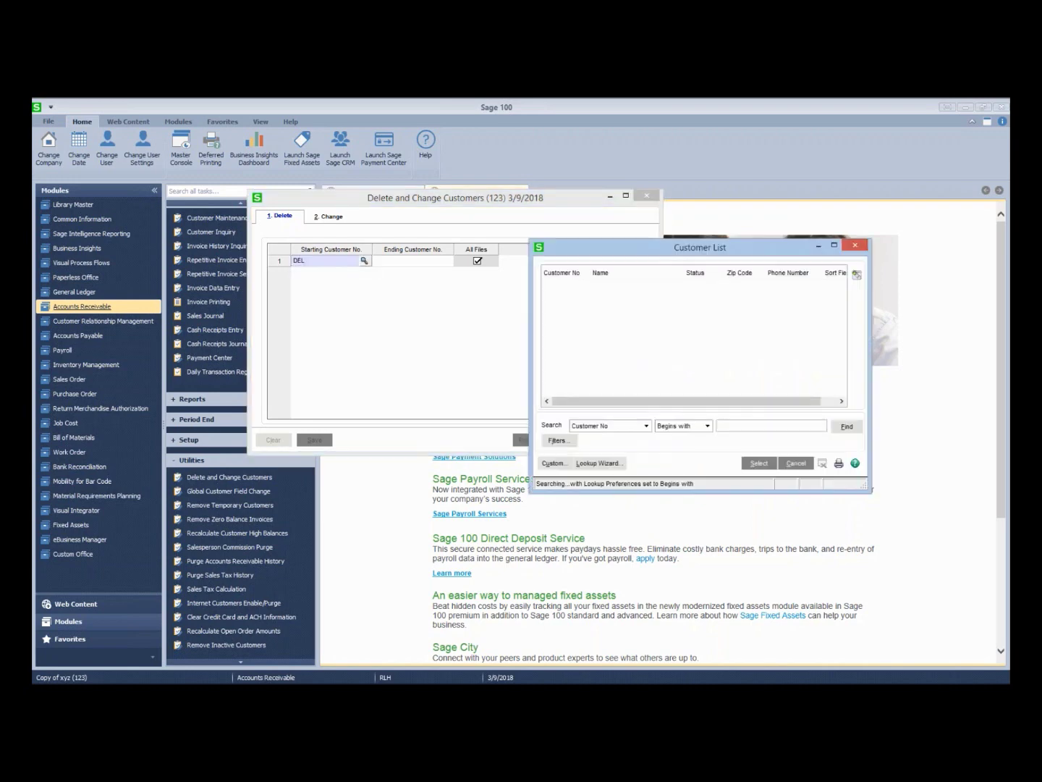
{"action": "left_click", "coordinate": [760, 463]}
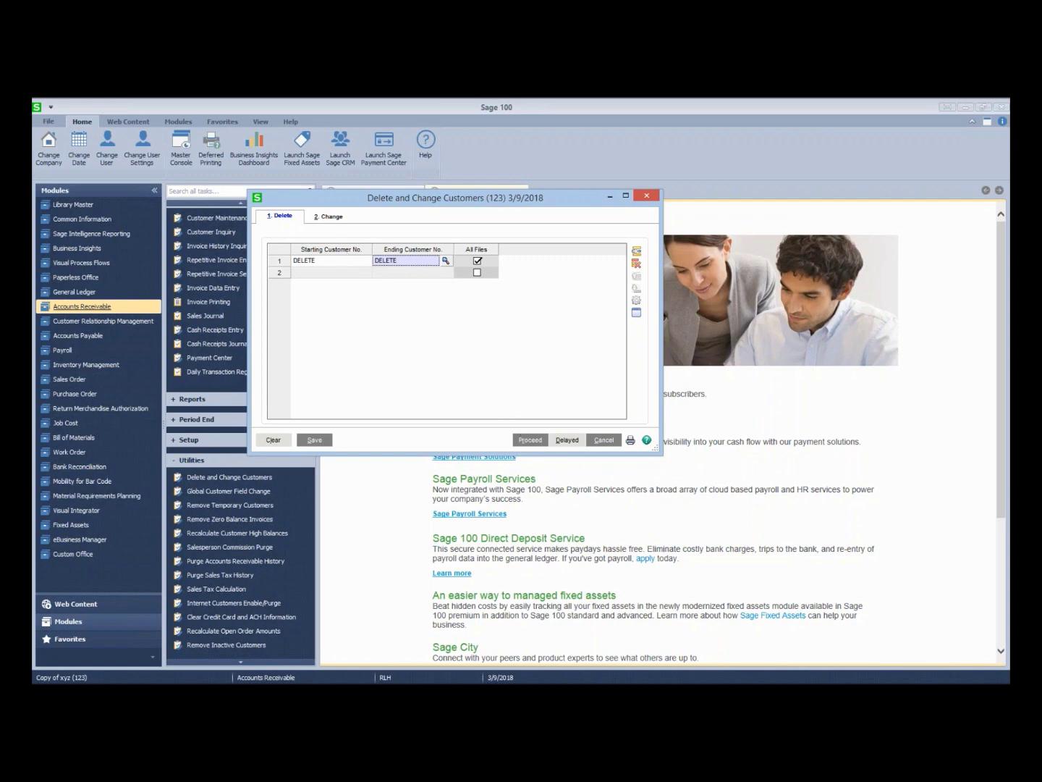
{"action": "left_click", "coordinate": [529, 439]}
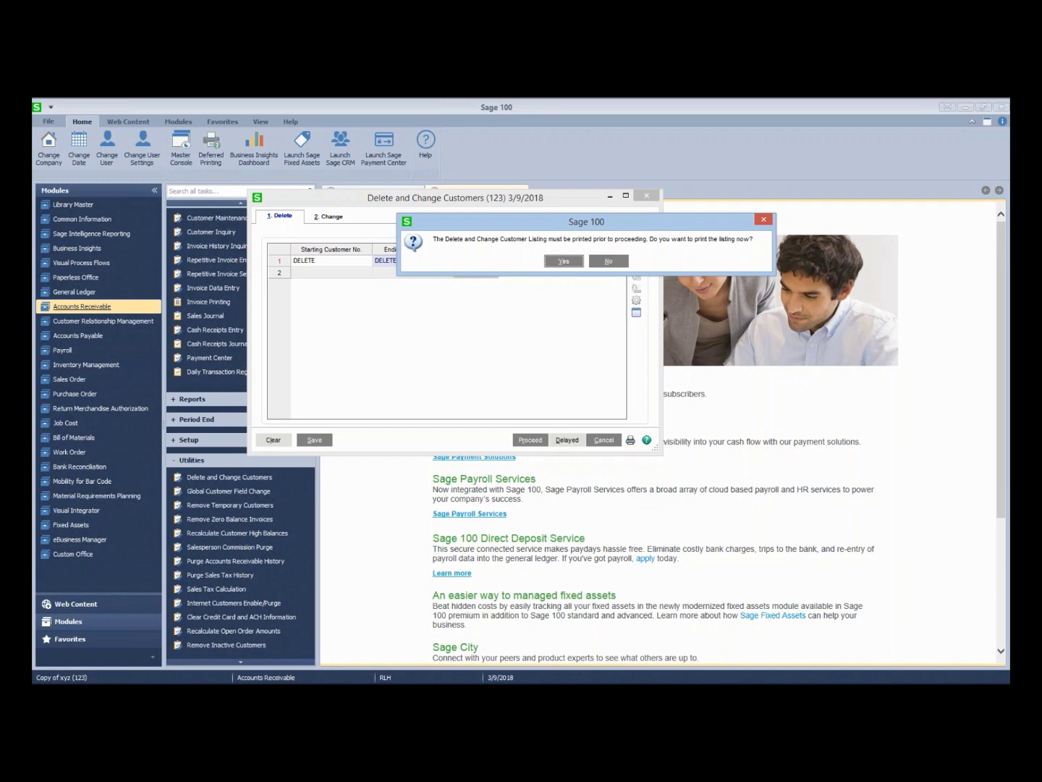
{"action": "key", "text": "Return"}
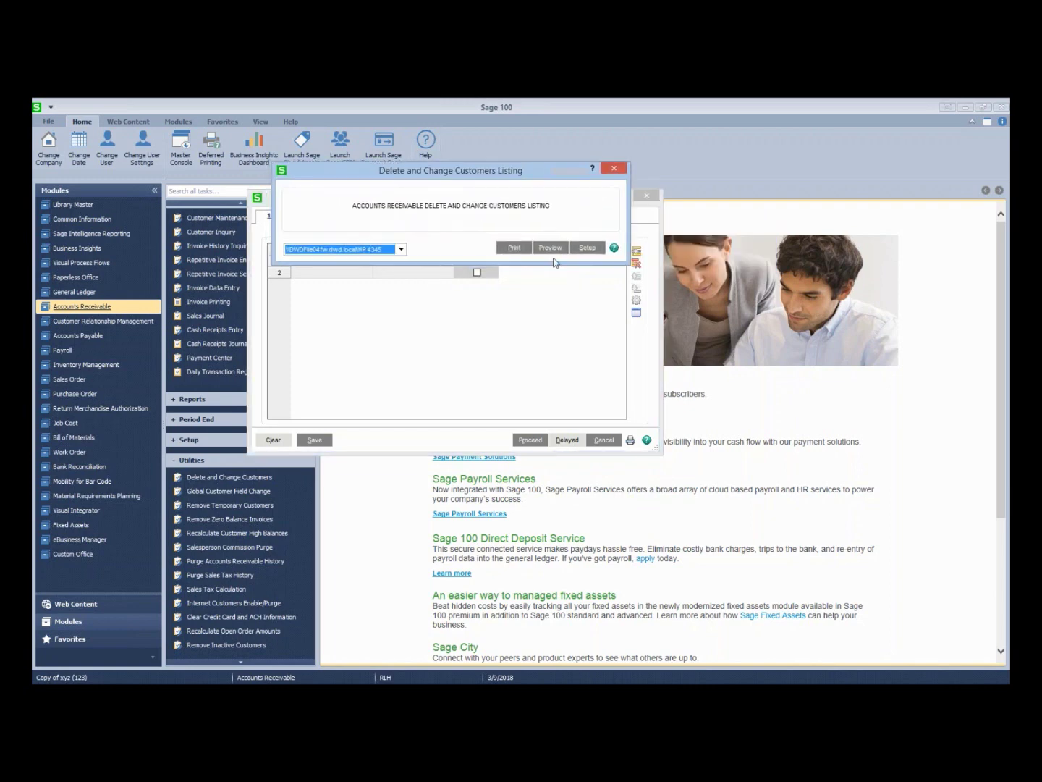
Preview the Delete and Change Customers listing for DELETE and close the preview
{"action": "left_click", "coordinate": [551, 248]}
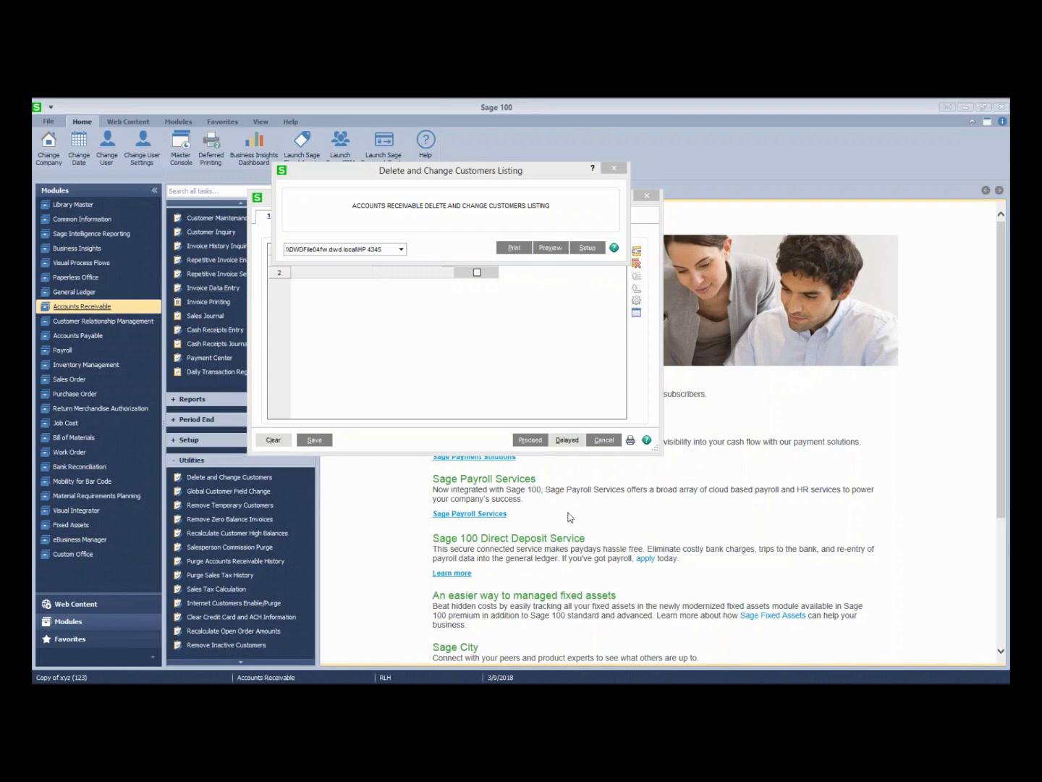
{"action": "mouse_move", "coordinate": [513, 688]}
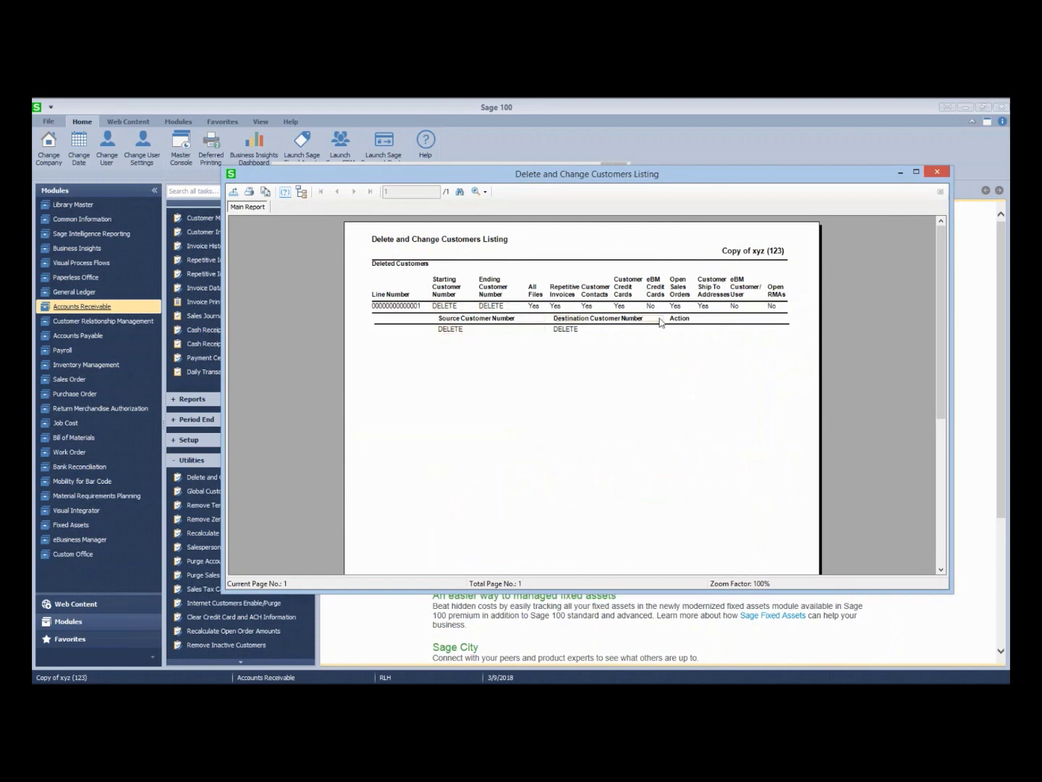
{"action": "left_click", "coordinate": [936, 173]}
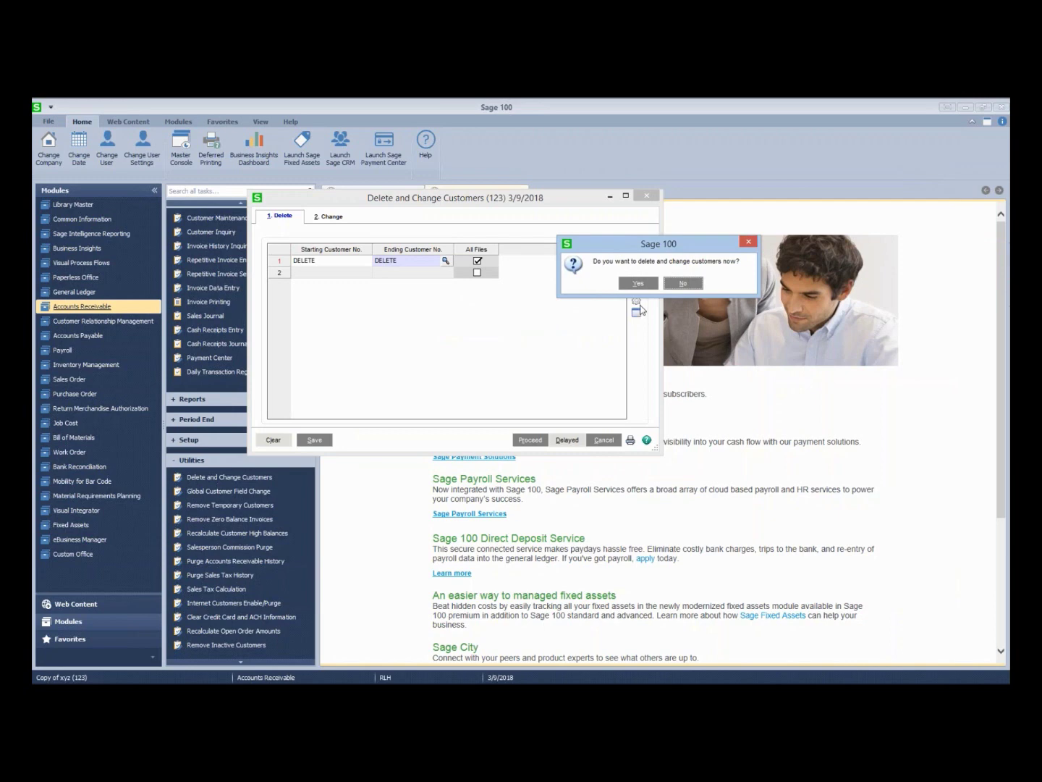
Confirm deleting DELETE and print the log, which reports its outstanding balance blocks deletion
{"action": "left_click", "coordinate": [638, 283]}
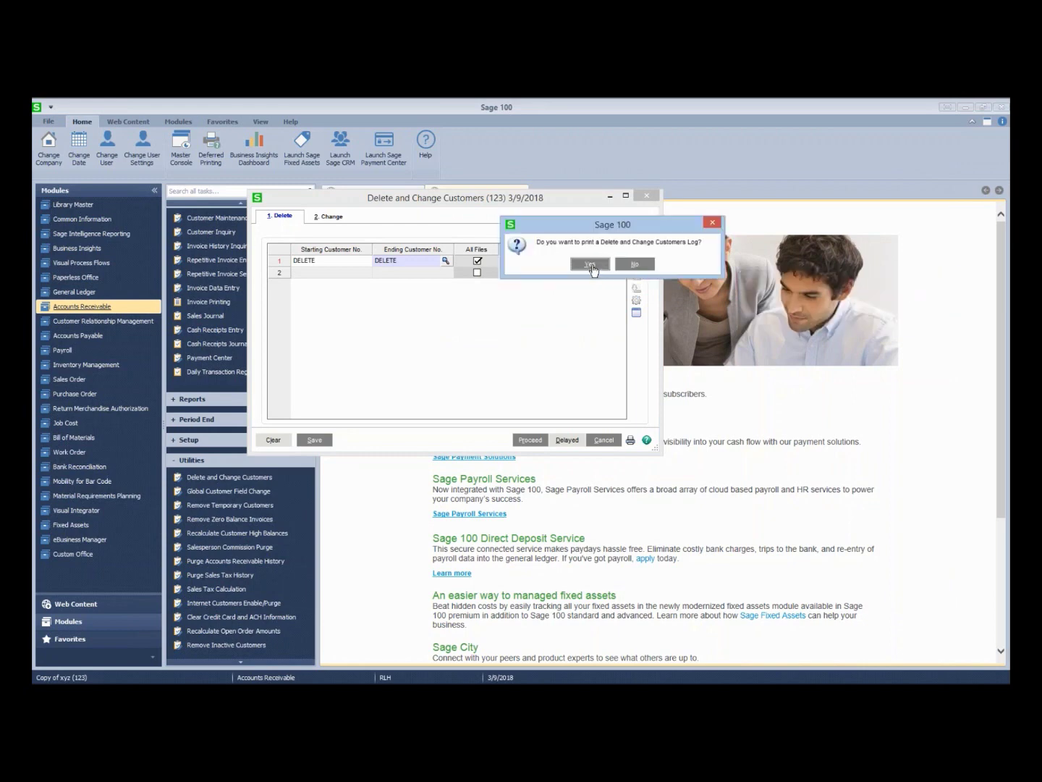
{"action": "left_click", "coordinate": [591, 265]}
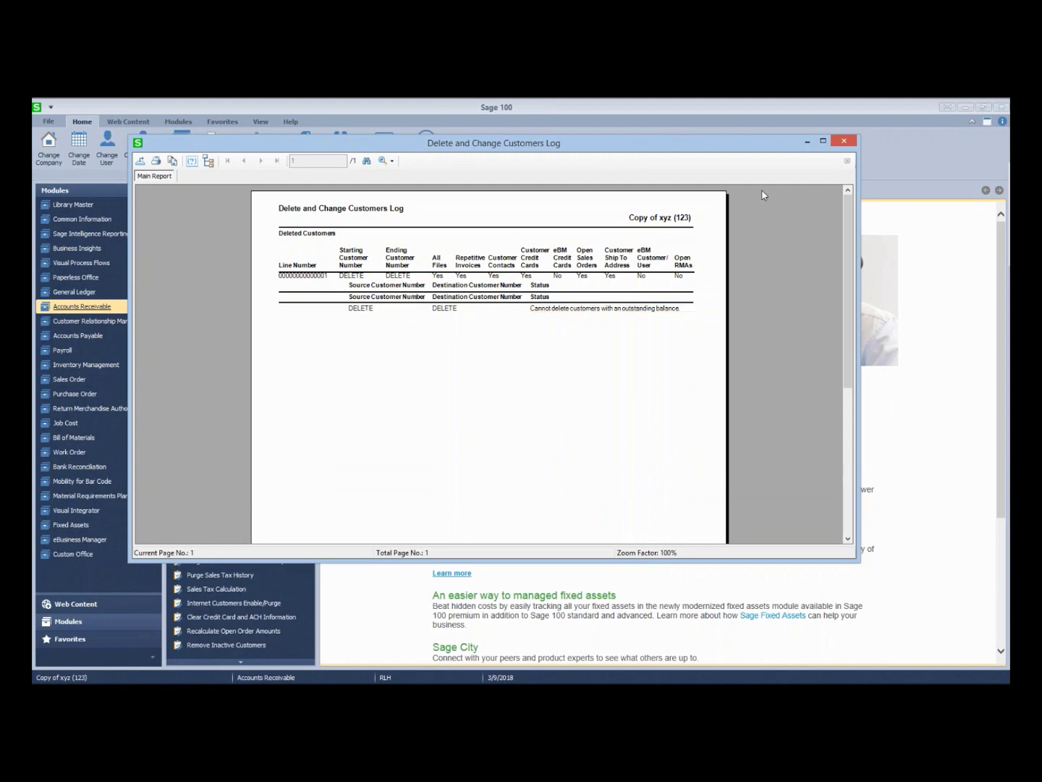
{"action": "left_click", "coordinate": [844, 141]}
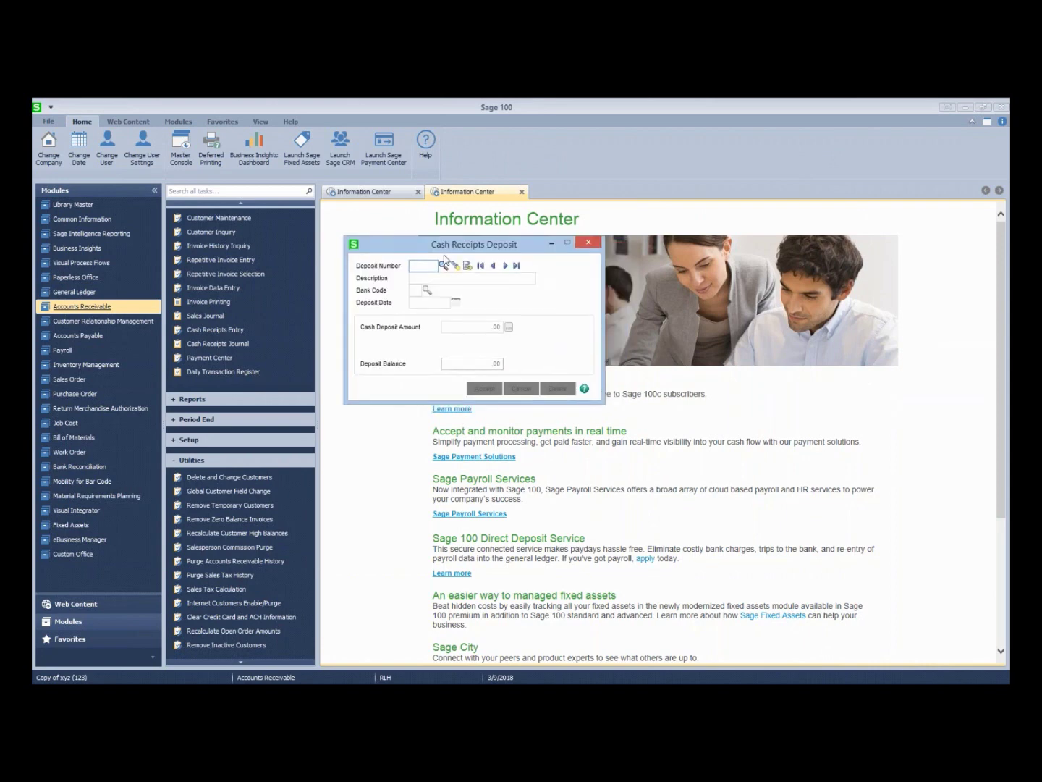
Create deposit 00007 and start a cash receipt for customer DELETE
{"action": "left_click", "coordinate": [468, 266]}
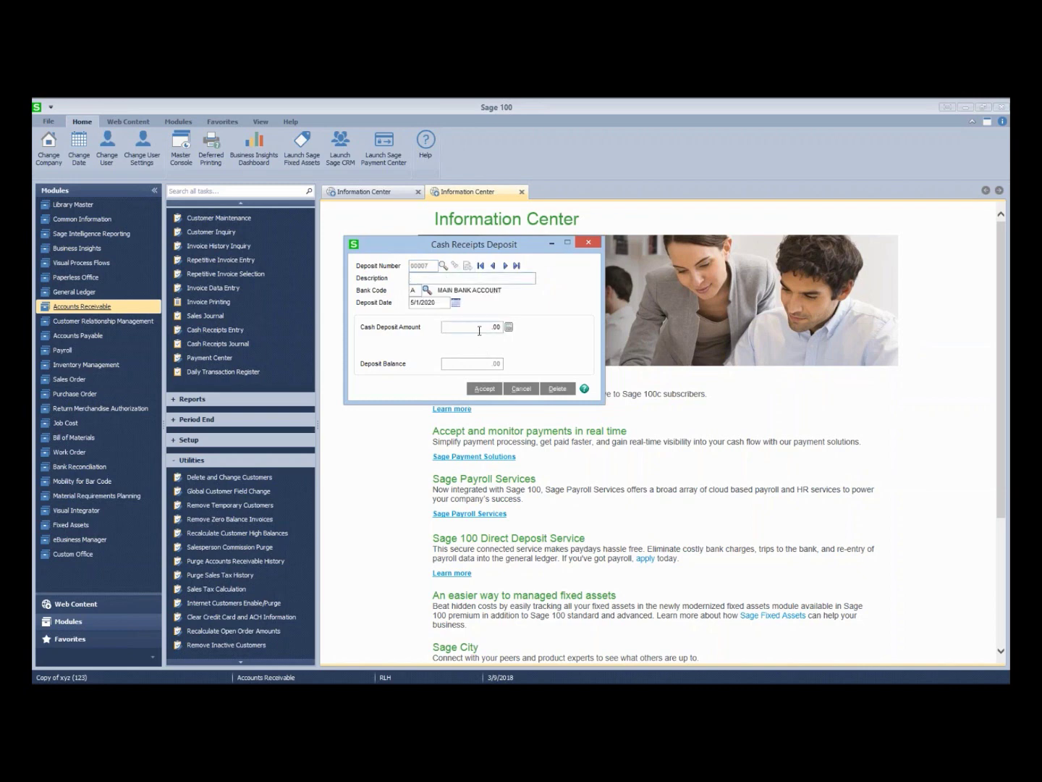
{"action": "left_click", "coordinate": [485, 389]}
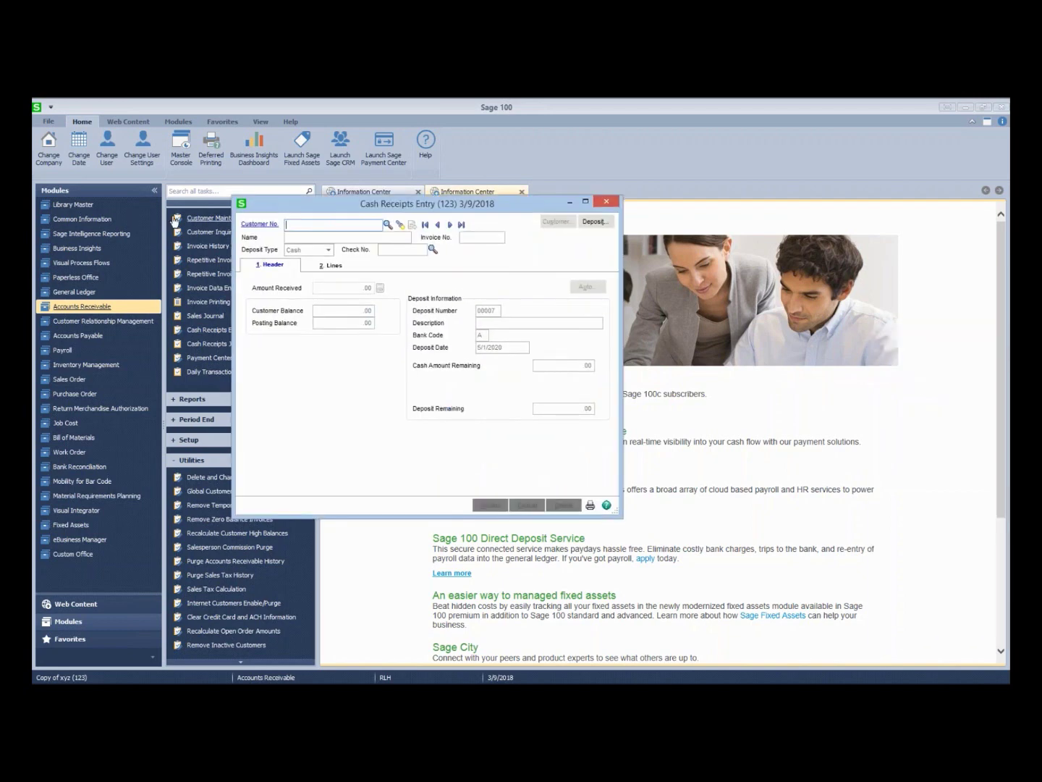
{"action": "type", "text": "DE"}
{"action": "key", "text": "F2"}
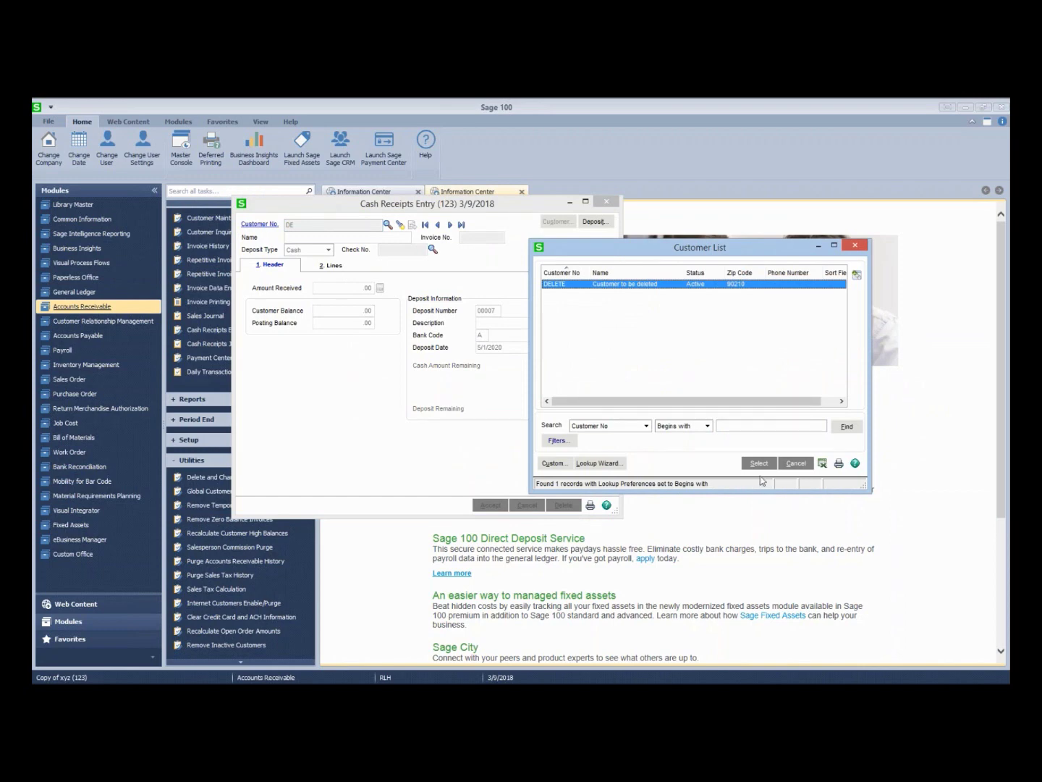
{"action": "left_click", "coordinate": [759, 464]}
Record check 123 for 3,176.18, auto-applied to DELETE's open invoices, and post the receipt
{"action": "type", "text": "123"}
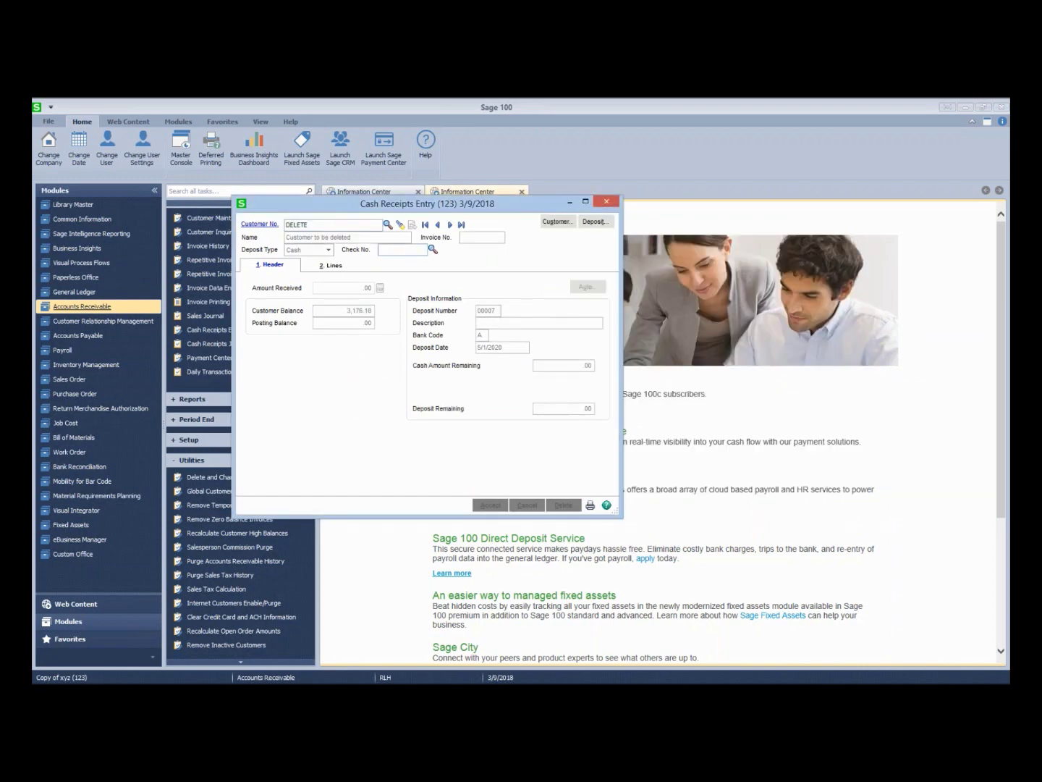
{"action": "key", "text": "Tab"}
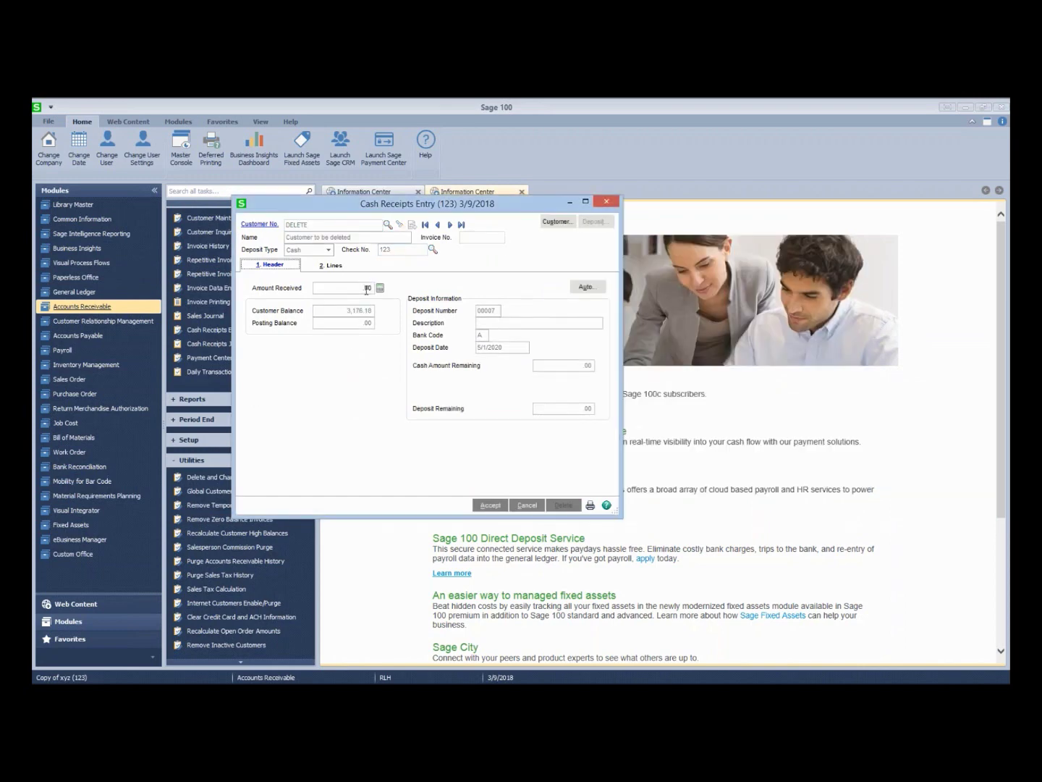
{"action": "key", "text": "Tab"}
{"action": "type", "text": "3176.18"}
{"action": "key", "text": "Tab"}
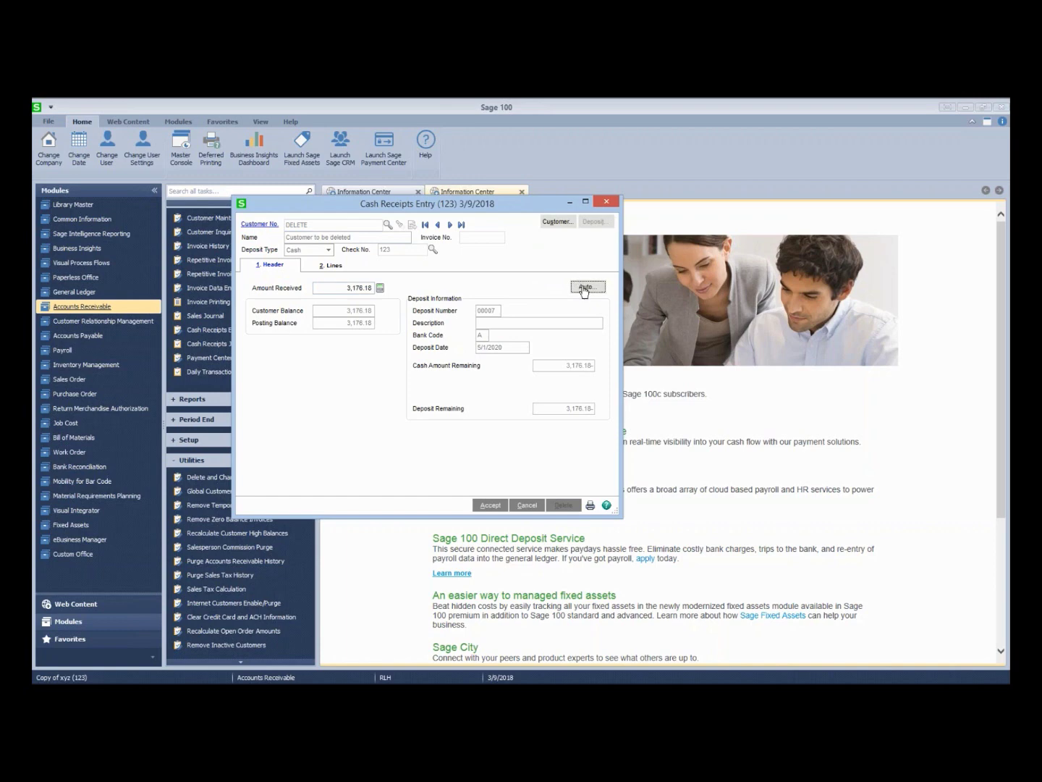
{"action": "left_click", "coordinate": [585, 287]}
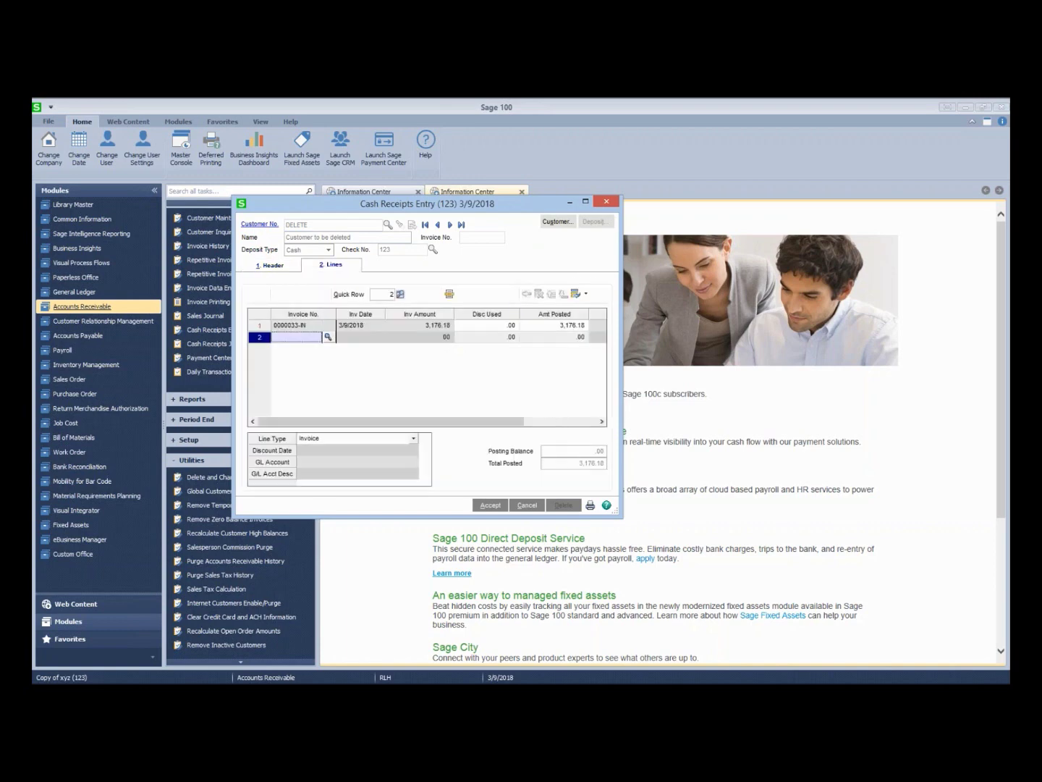
{"action": "left_click", "coordinate": [502, 509]}
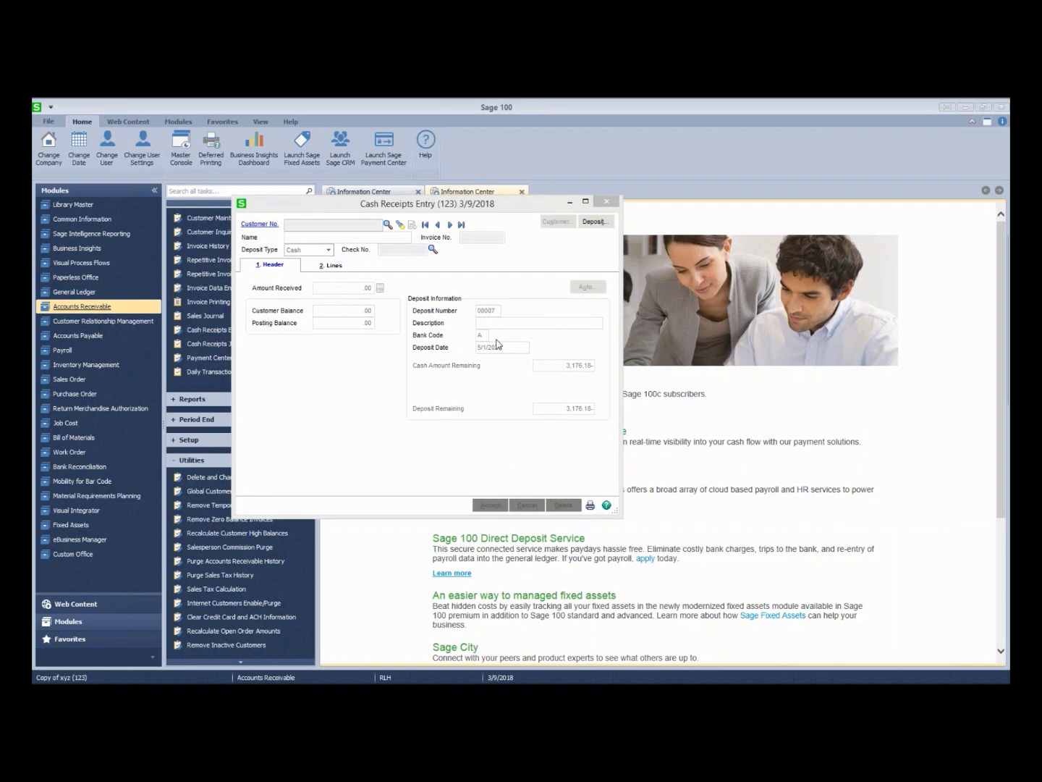
Enter 3,176.18 as the deposit's cash amount and finish the cash receipt entry
{"action": "left_click", "coordinate": [595, 222]}
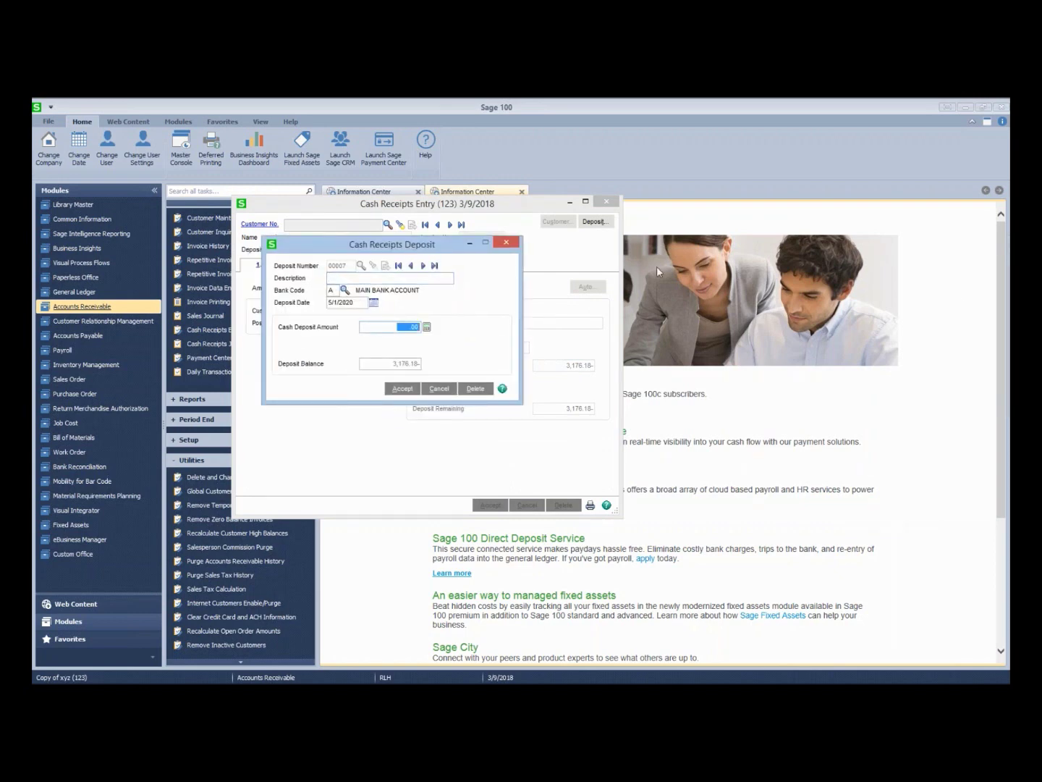
{"action": "type", "text": "3176.18"}
{"action": "left_click", "coordinate": [402, 389]}
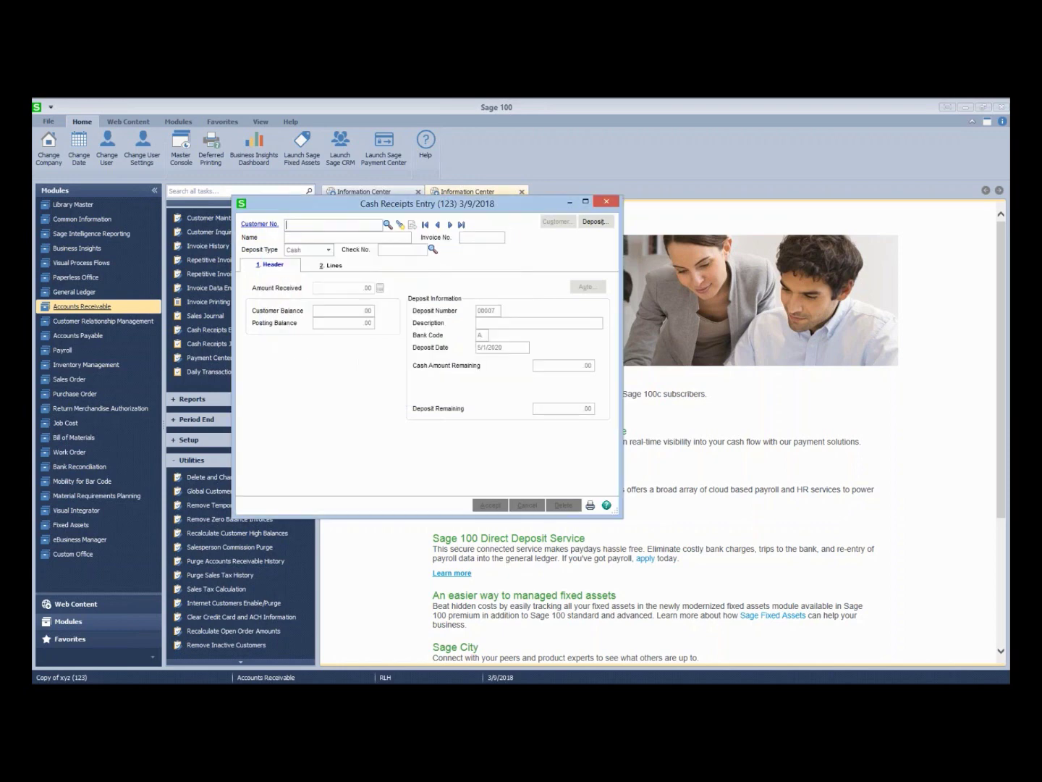
{"action": "left_click", "coordinate": [590, 506]}
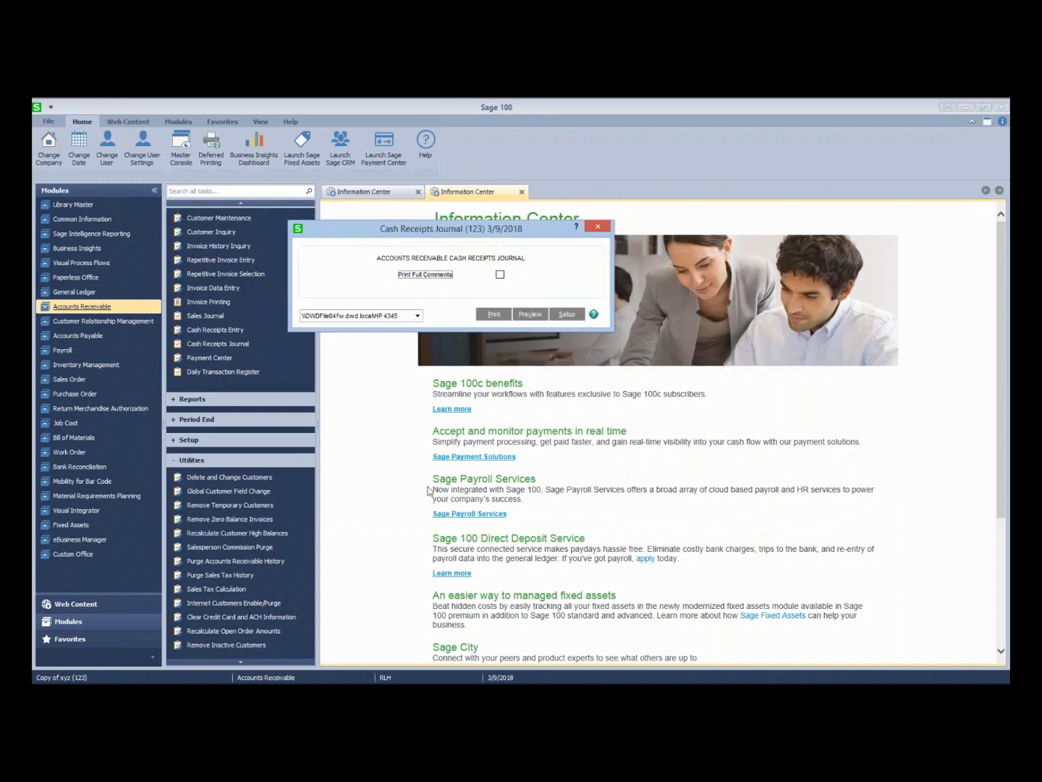
Preview and update the cash receipts journal (register CR-000003), then return to customer records
{"action": "left_click", "coordinate": [530, 314]}
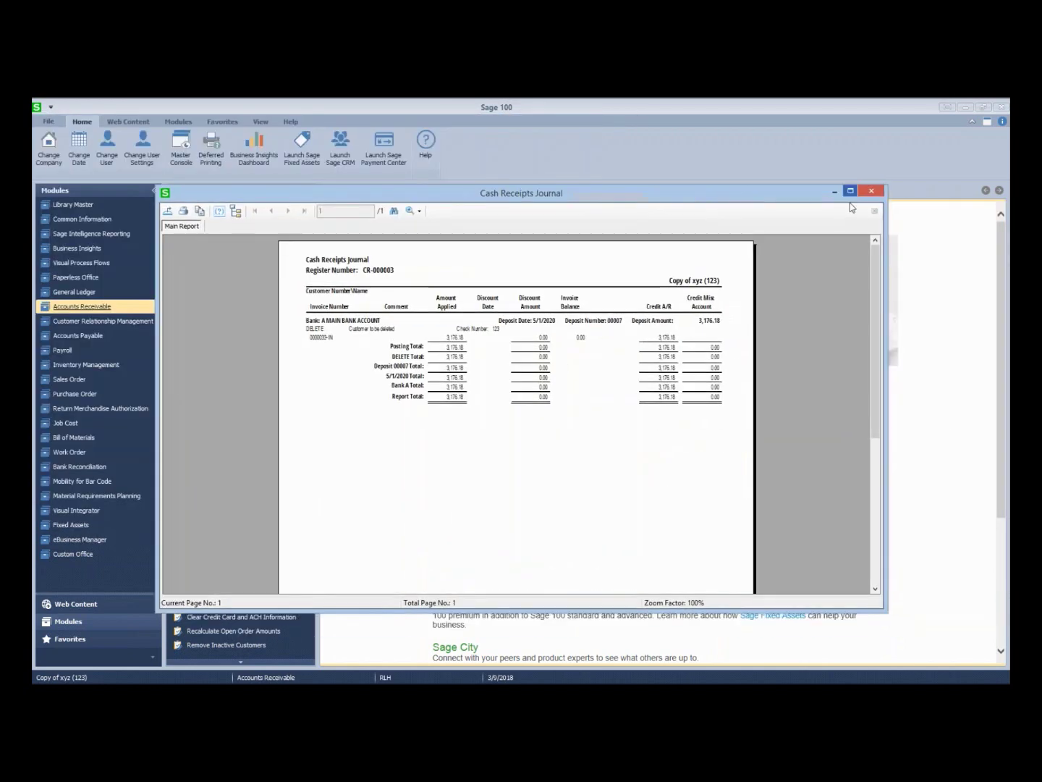
{"action": "left_click", "coordinate": [871, 191]}
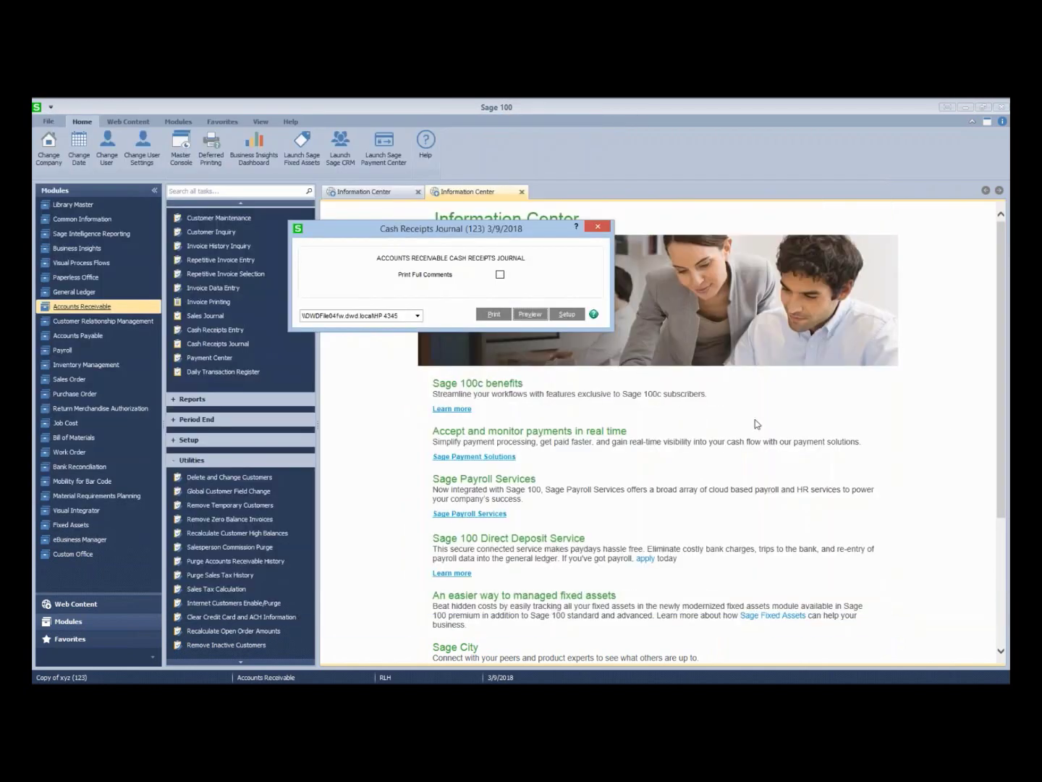
{"action": "left_click", "coordinate": [620, 362]}
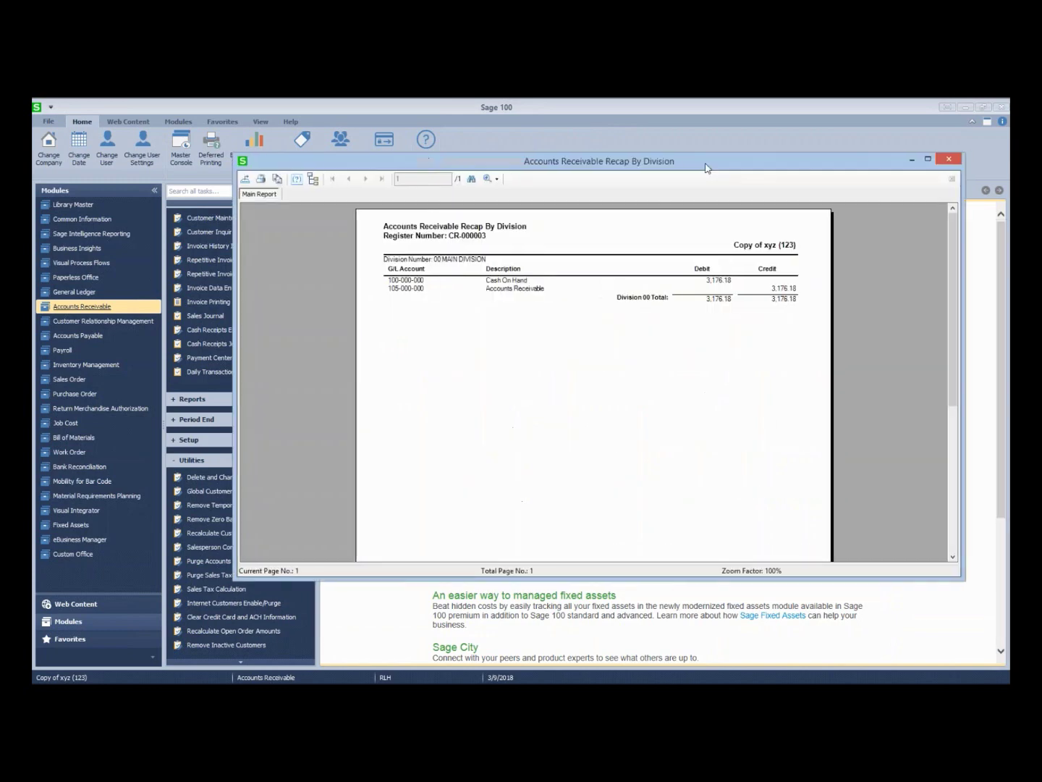
{"action": "left_click", "coordinate": [949, 160]}
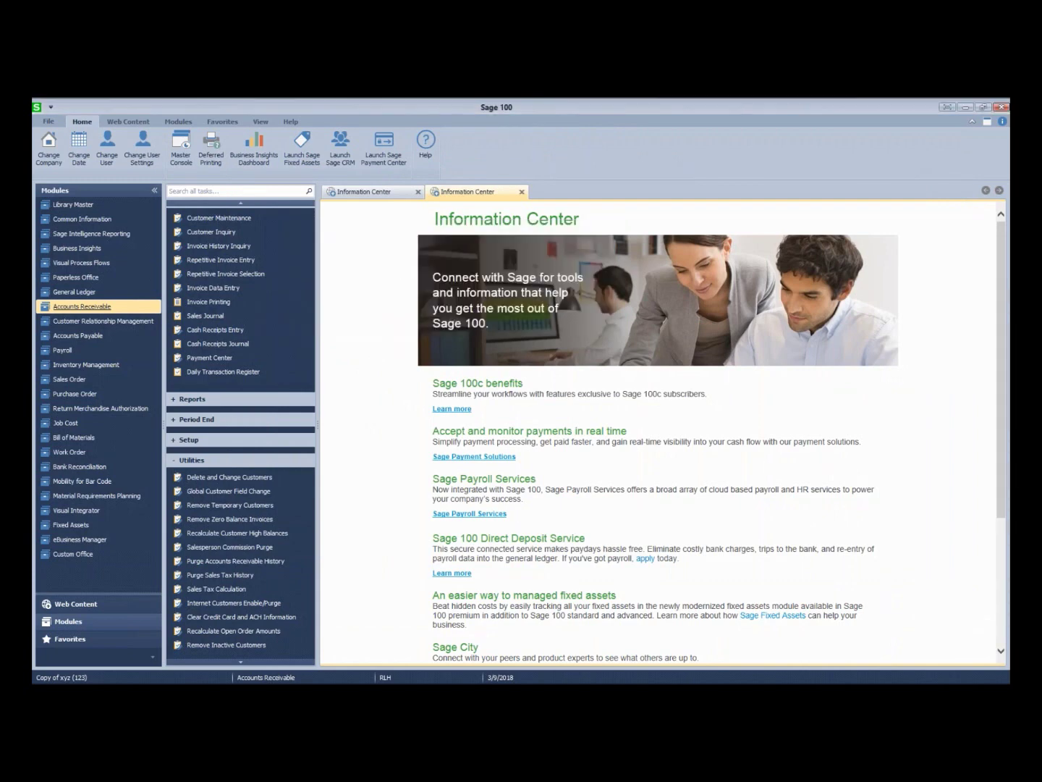
{"action": "left_click", "coordinate": [217, 219]}
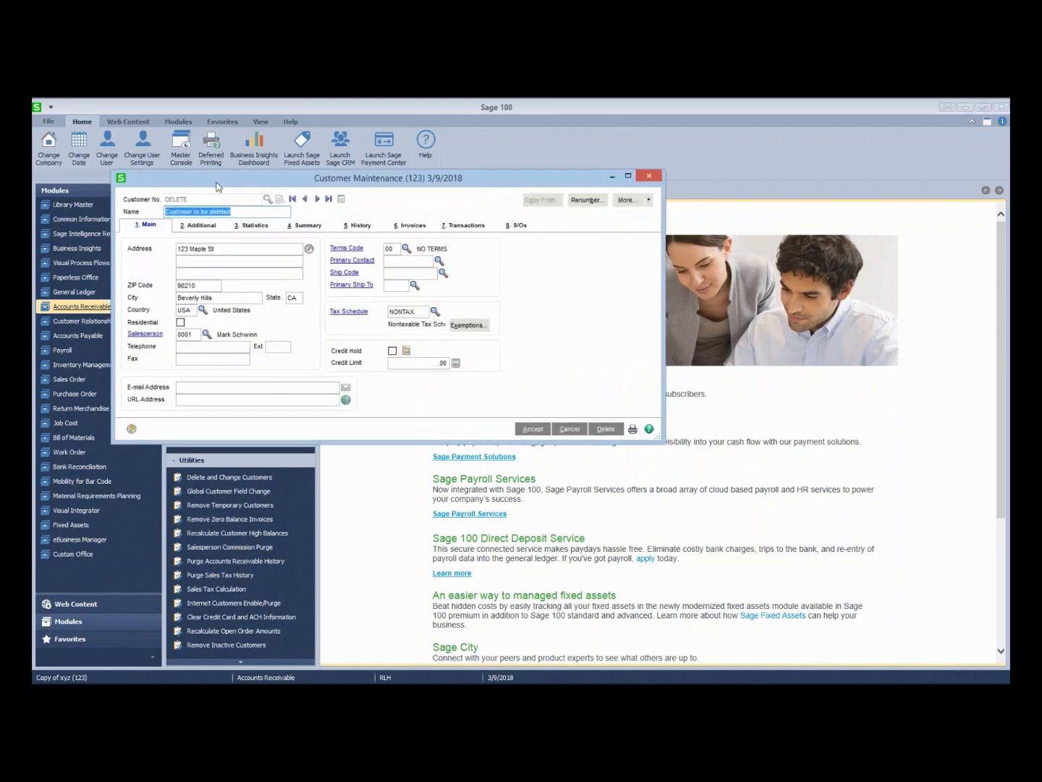
Check that DELETE's invoice 0000033 shows a 0.00 balance, then close the record
{"action": "left_click", "coordinate": [411, 226]}
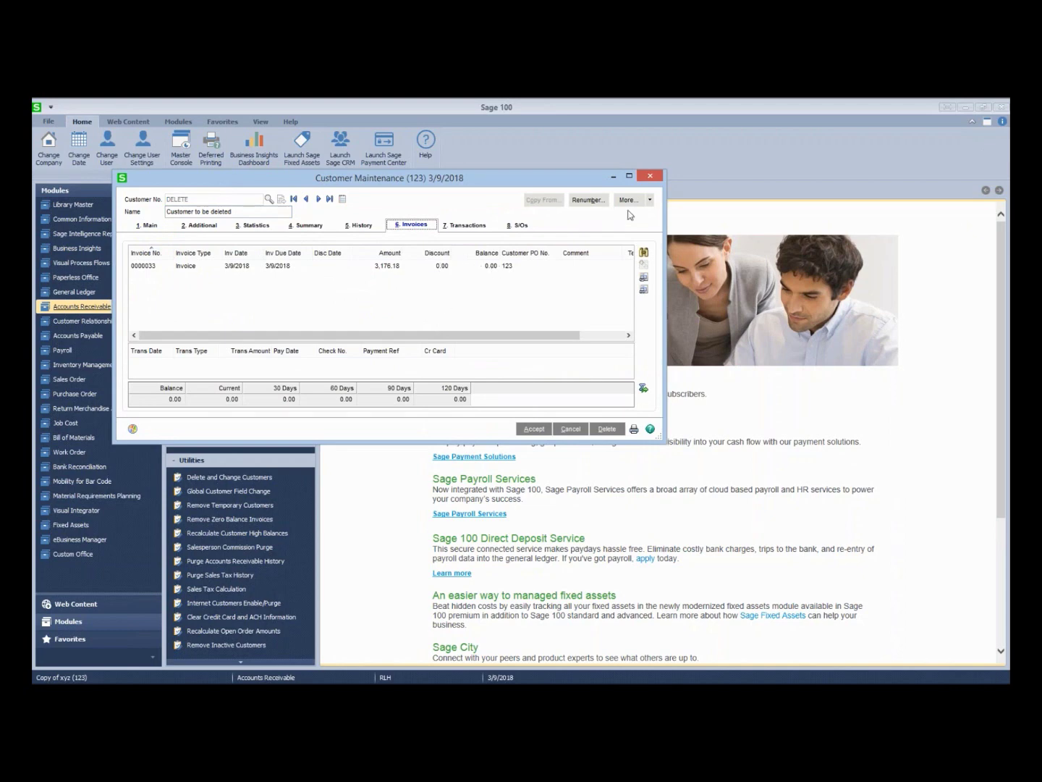
{"action": "key", "text": "alt+F4"}
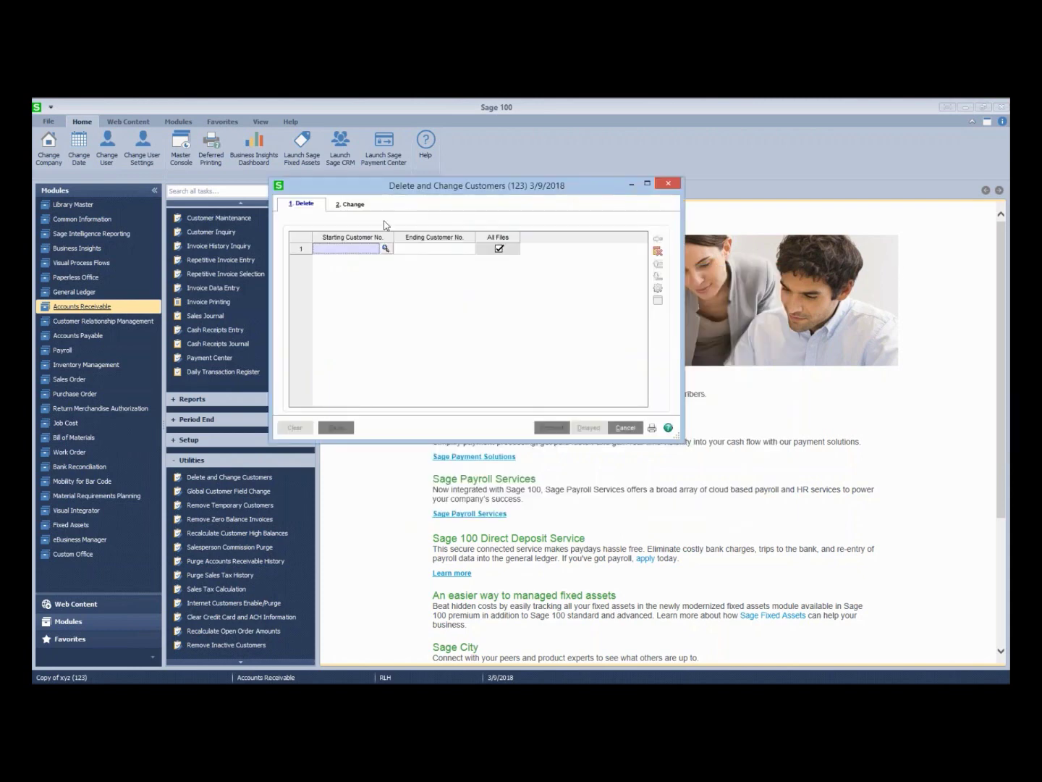
Select DELETE as the customer range across all files and proceed with the deletion
{"action": "type", "text": "DEL"}
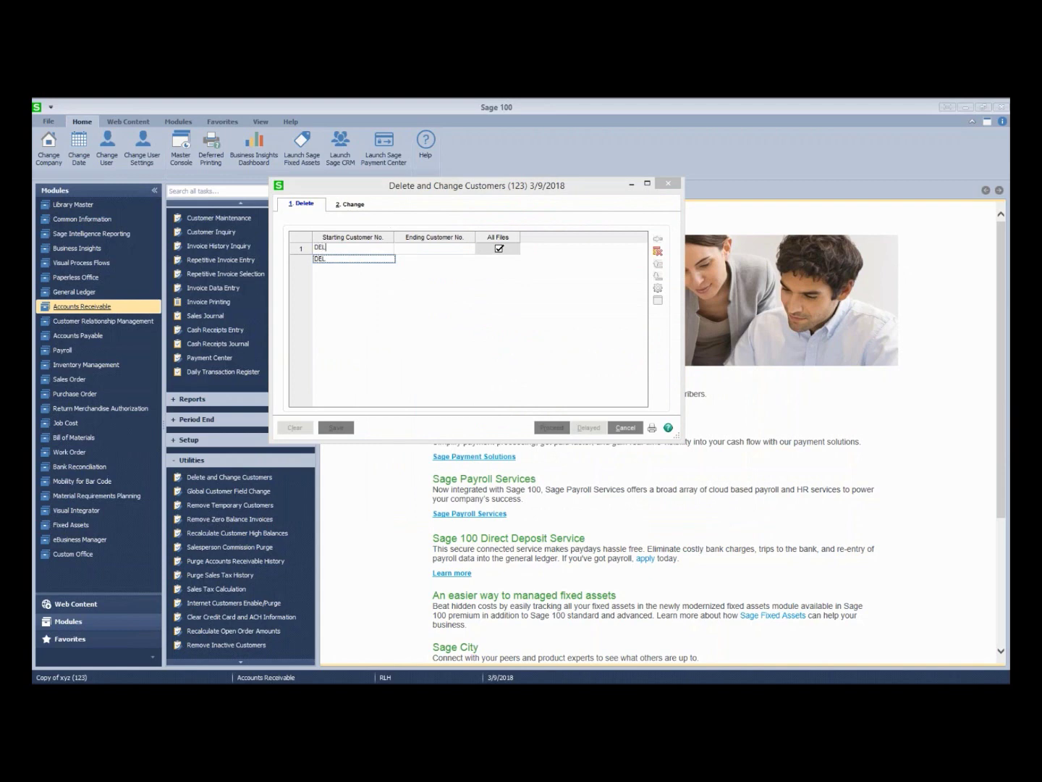
{"action": "key", "text": "F2"}
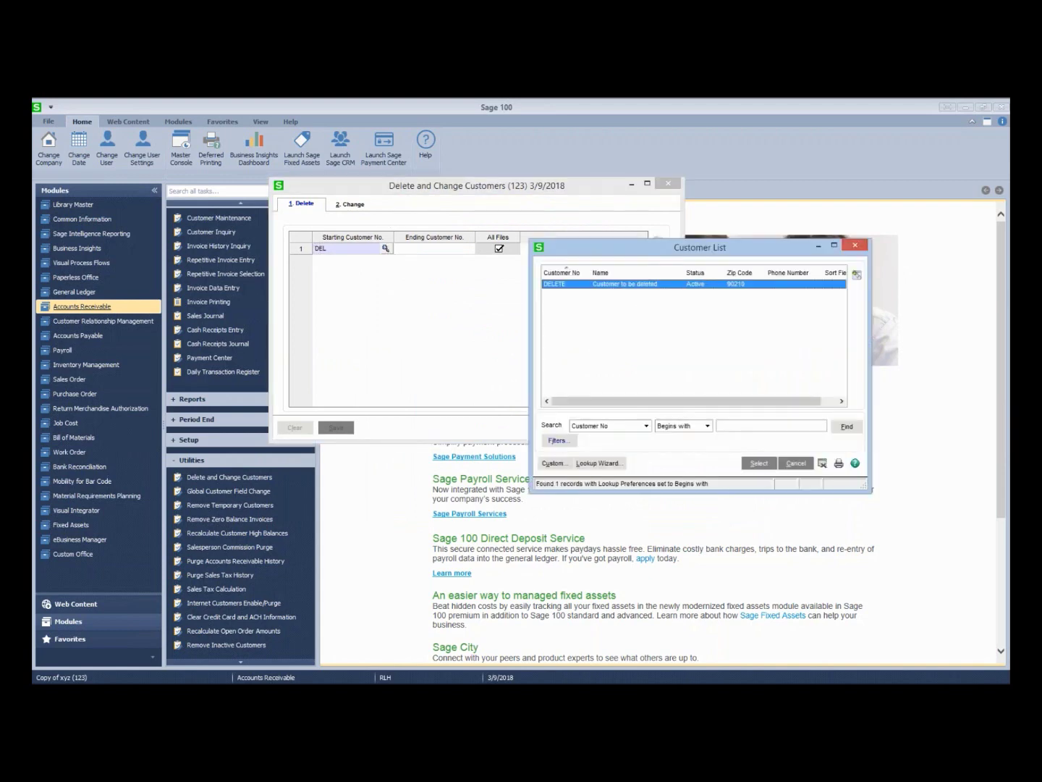
{"action": "key", "text": "Return"}
{"action": "key", "text": "Return"}
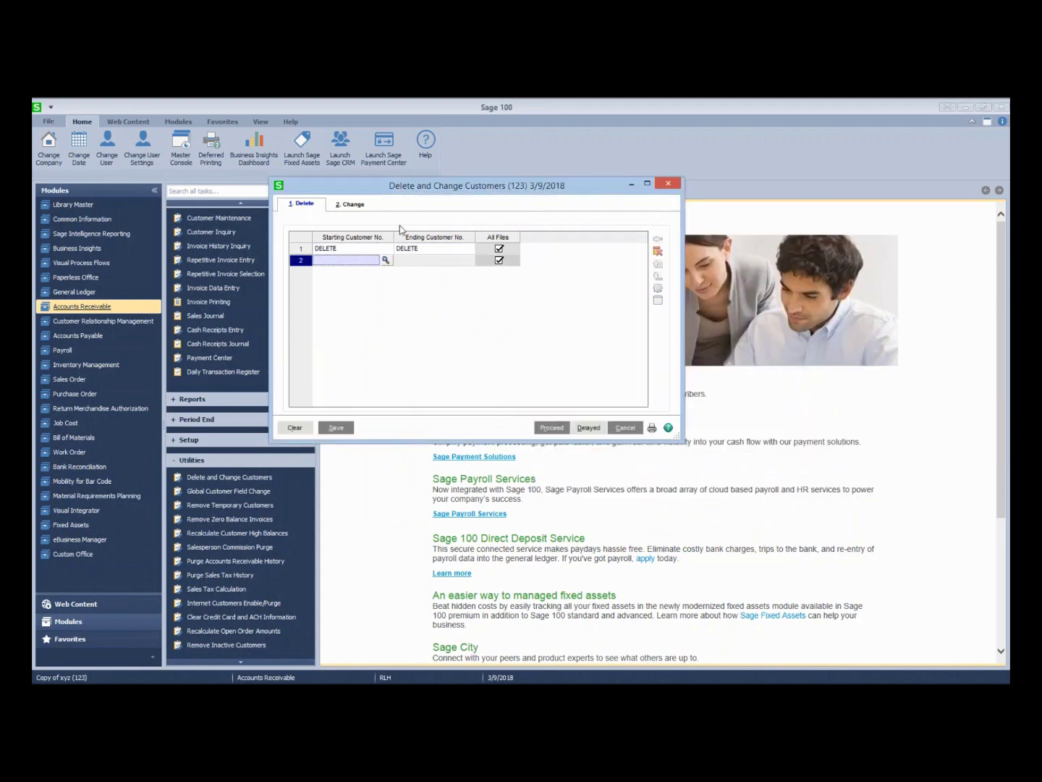
{"action": "left_click", "coordinate": [552, 428]}
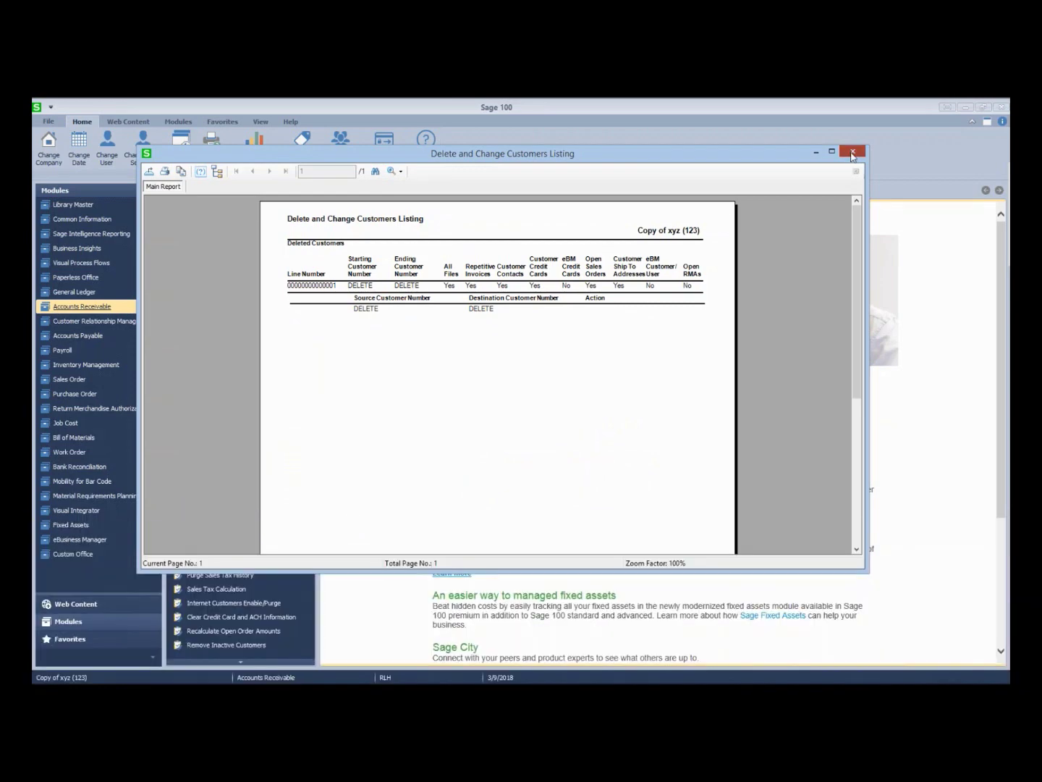
Delete customer DELETE from all files, print the log confirming it, and clear the entries
{"action": "left_click", "coordinate": [852, 153]}
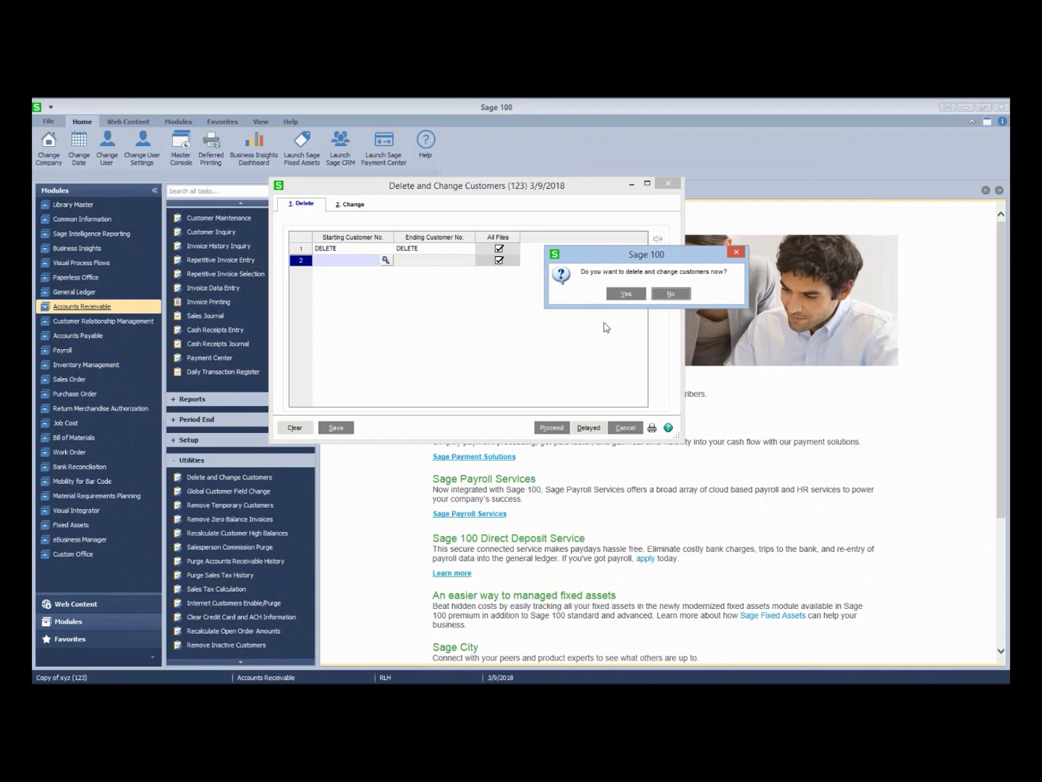
{"action": "left_click", "coordinate": [625, 294]}
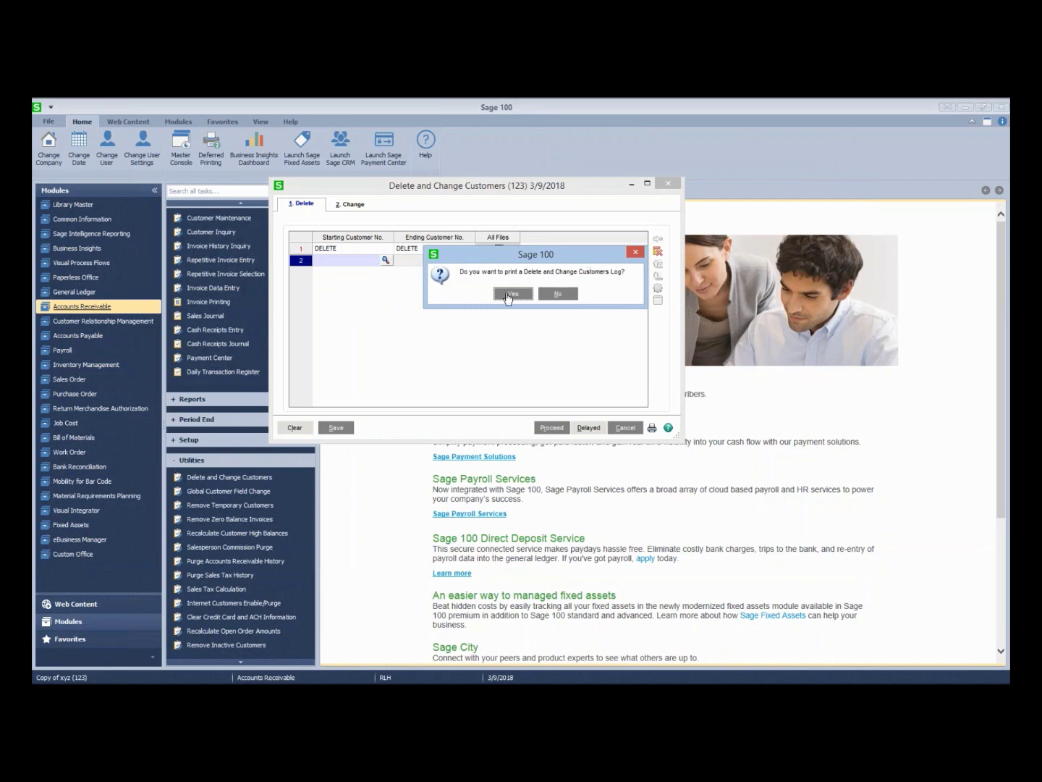
{"action": "left_click", "coordinate": [508, 296]}
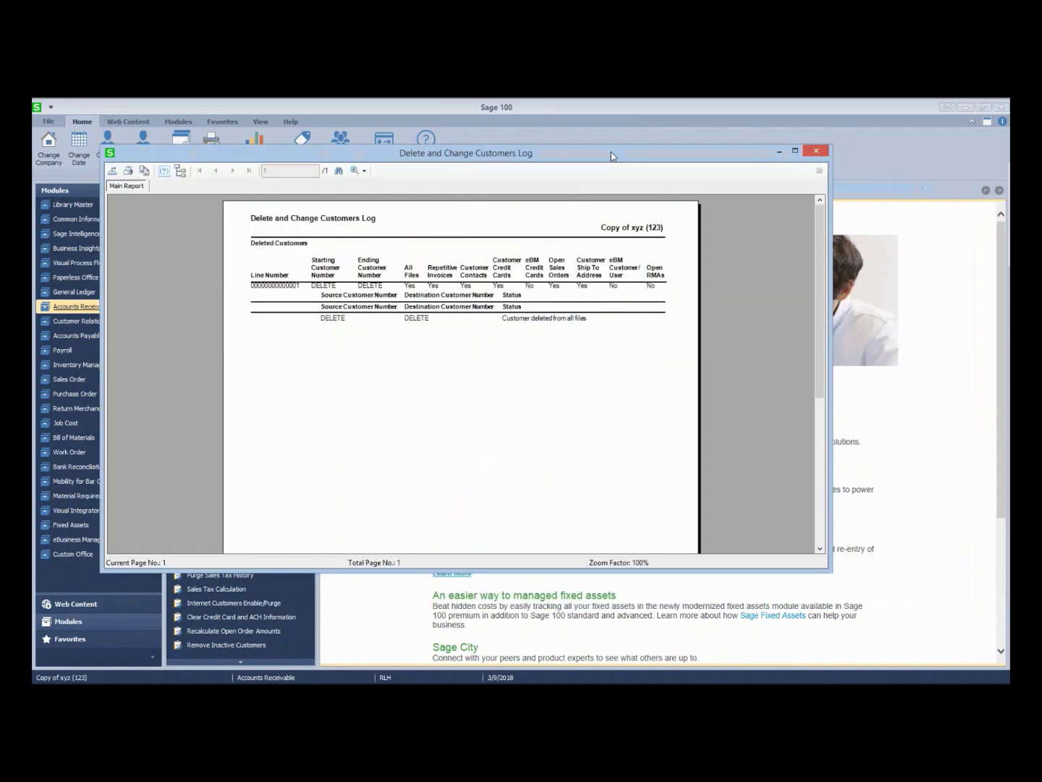
{"action": "left_click", "coordinate": [585, 323]}
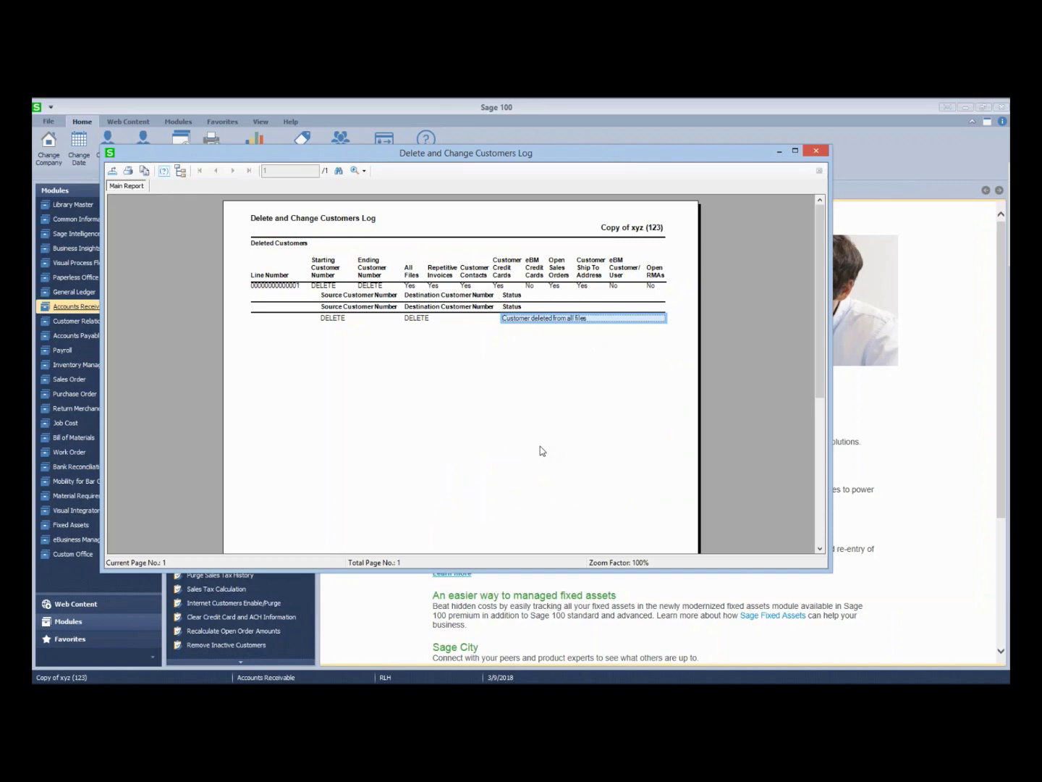
{"action": "left_click", "coordinate": [816, 152]}
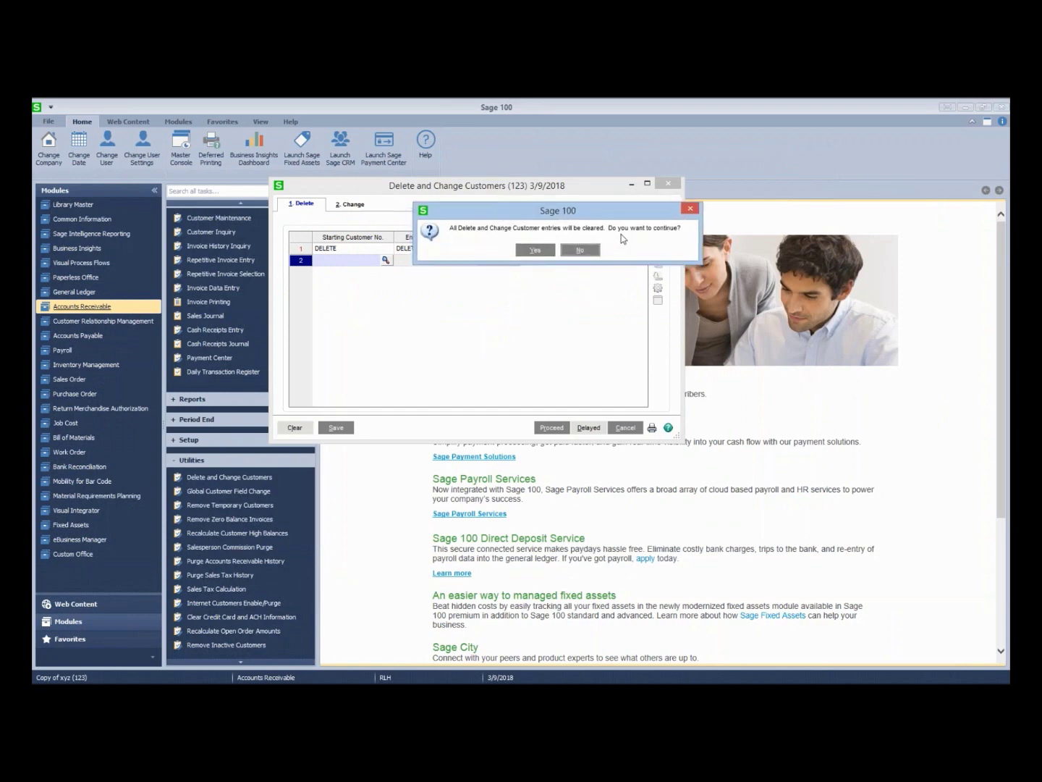
{"action": "left_click", "coordinate": [537, 251]}
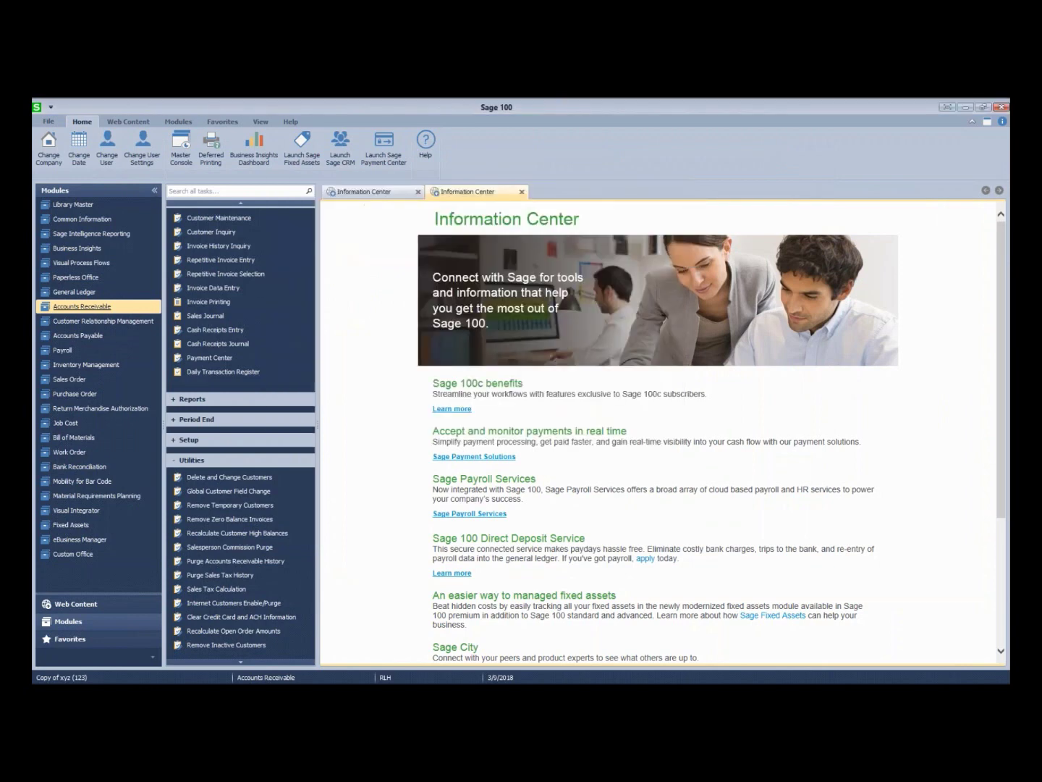
Open Customer Maintenance and check the Customer List shows MERGE1, MERGE2 and NEW but no DELETE
{"action": "left_click", "coordinate": [230, 220]}
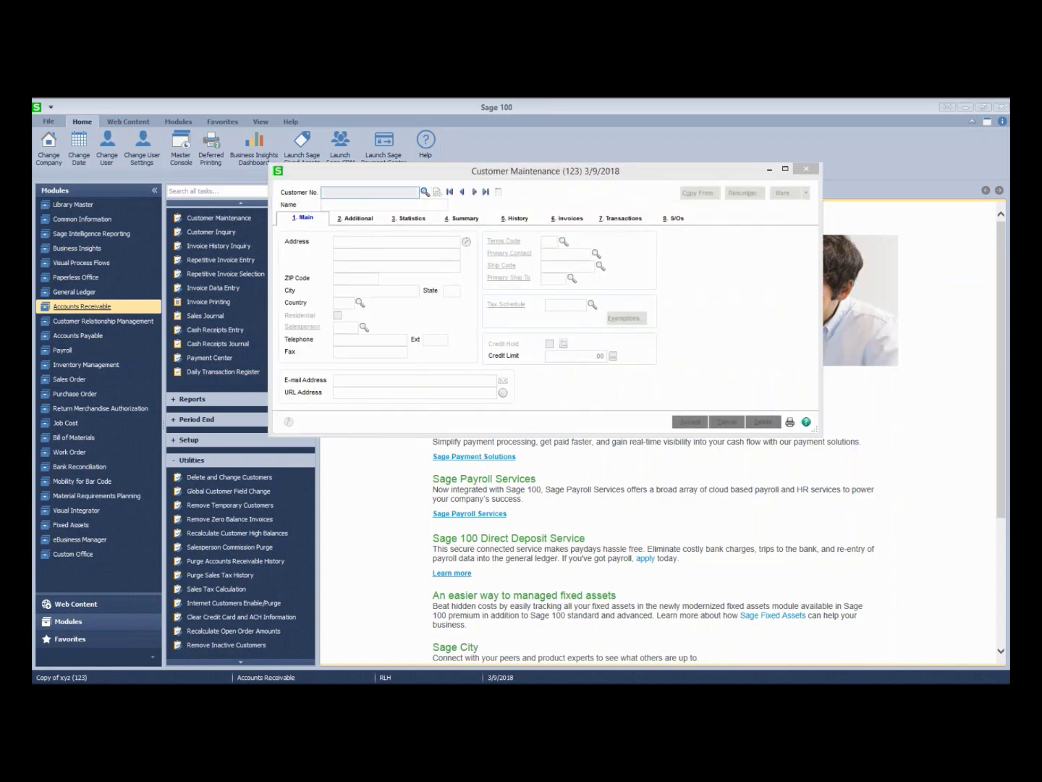
{"action": "left_click", "coordinate": [425, 191]}
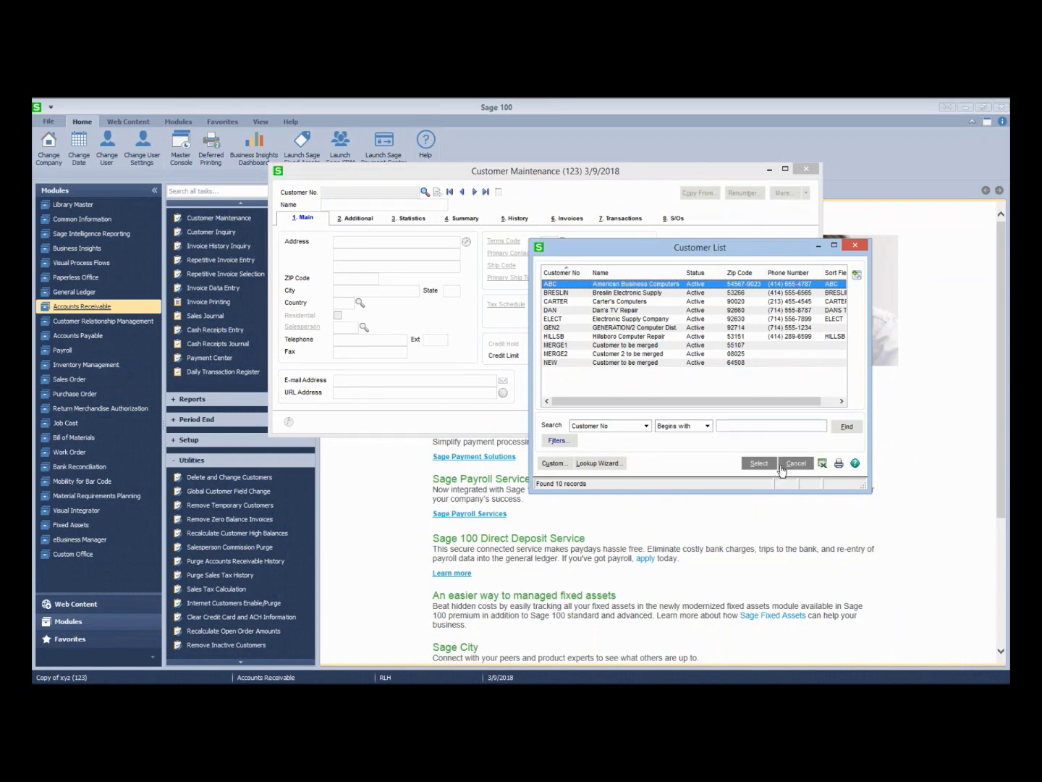
{"action": "left_click", "coordinate": [786, 467]}
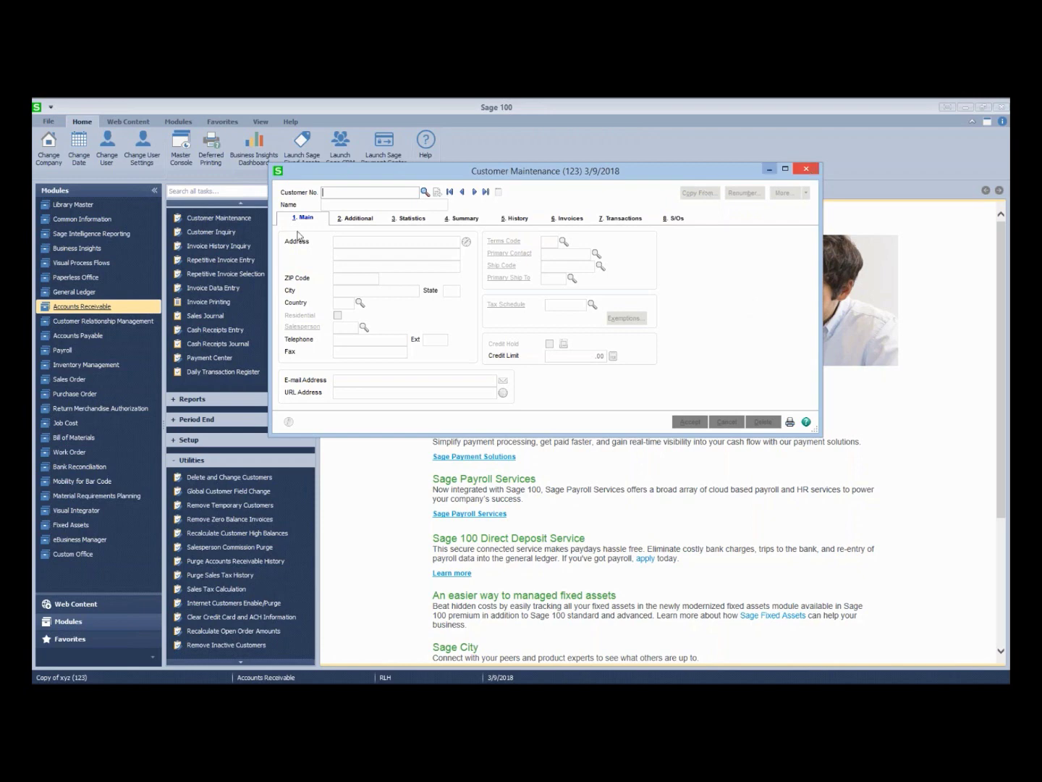
Load MERGE1 to see invoice 0000034 (1,976.76), then MERGE2's 0000035 (14,183.40), and close Customer Maintenance
{"action": "left_click", "coordinate": [425, 192]}
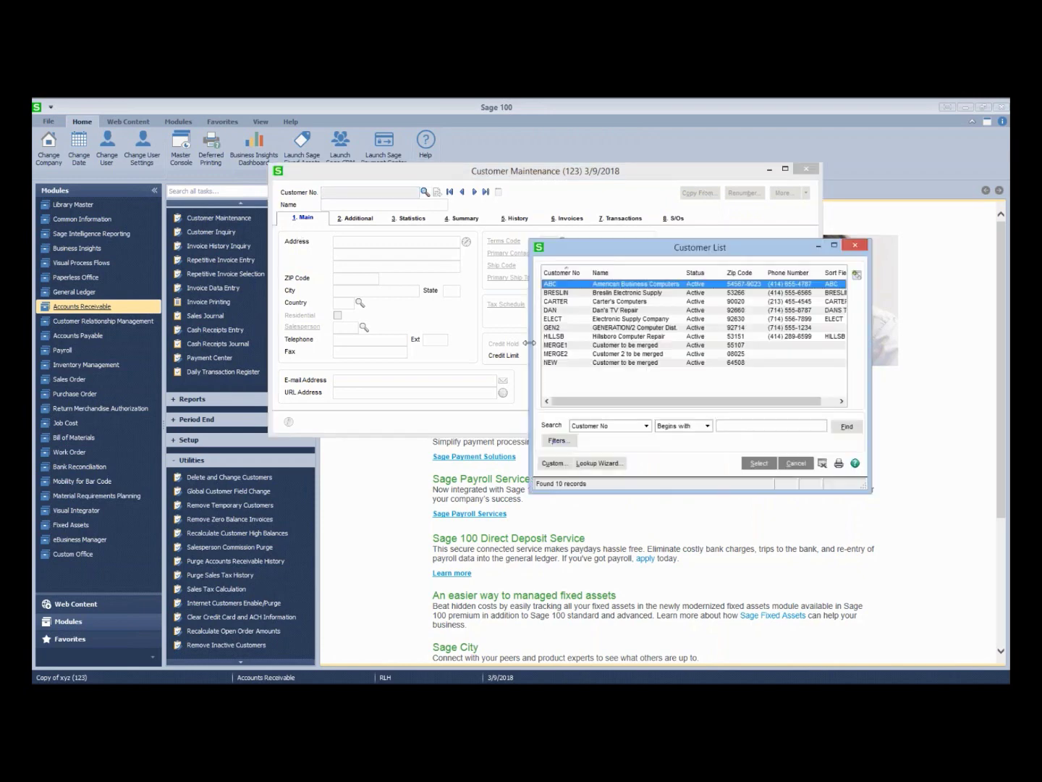
{"action": "left_click", "coordinate": [576, 345]}
{"action": "left_click", "coordinate": [757, 463]}
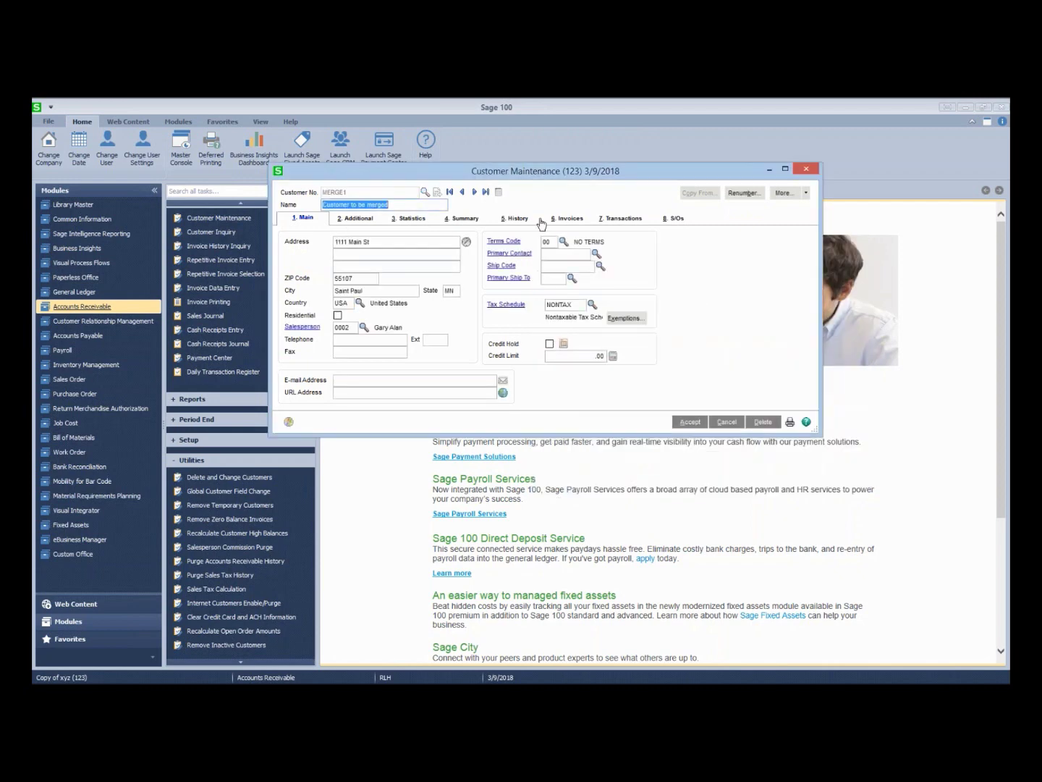
{"action": "left_click", "coordinate": [571, 218]}
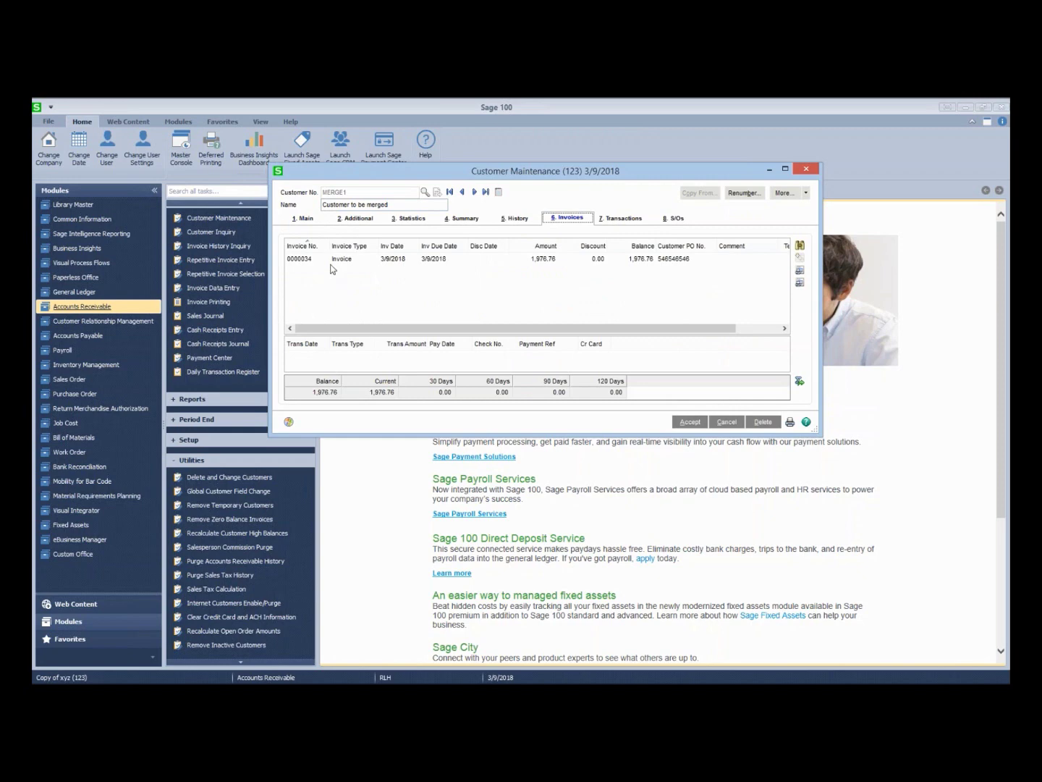
{"action": "left_click", "coordinate": [326, 260]}
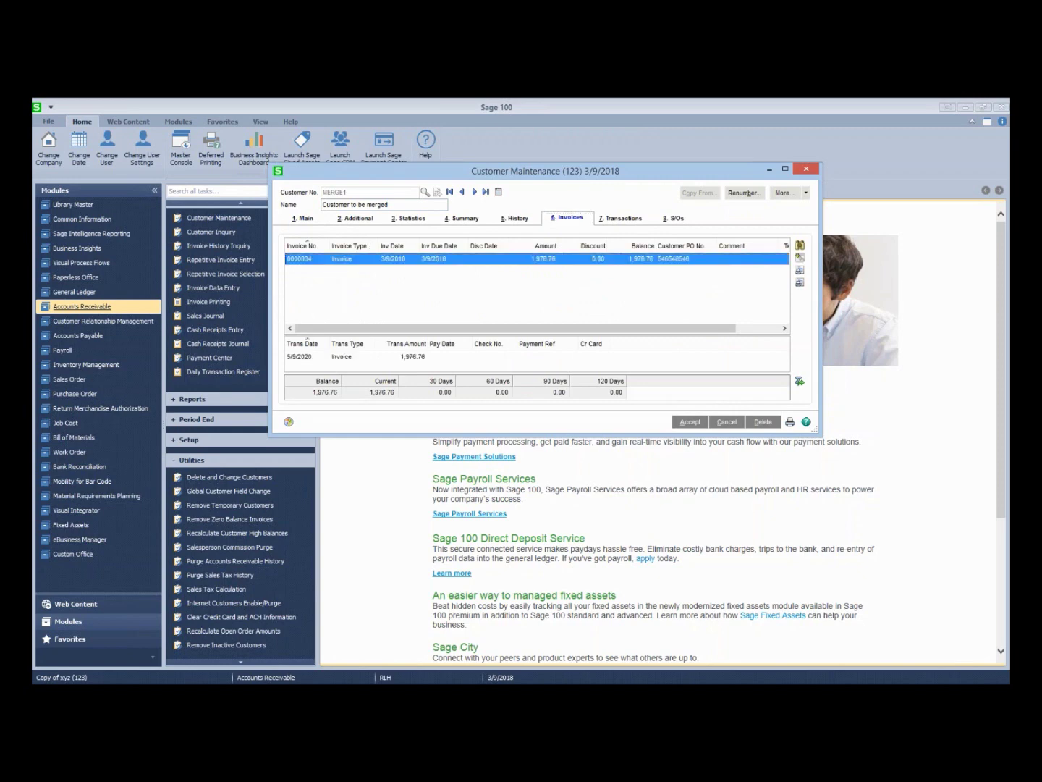
{"action": "left_click", "coordinate": [475, 193]}
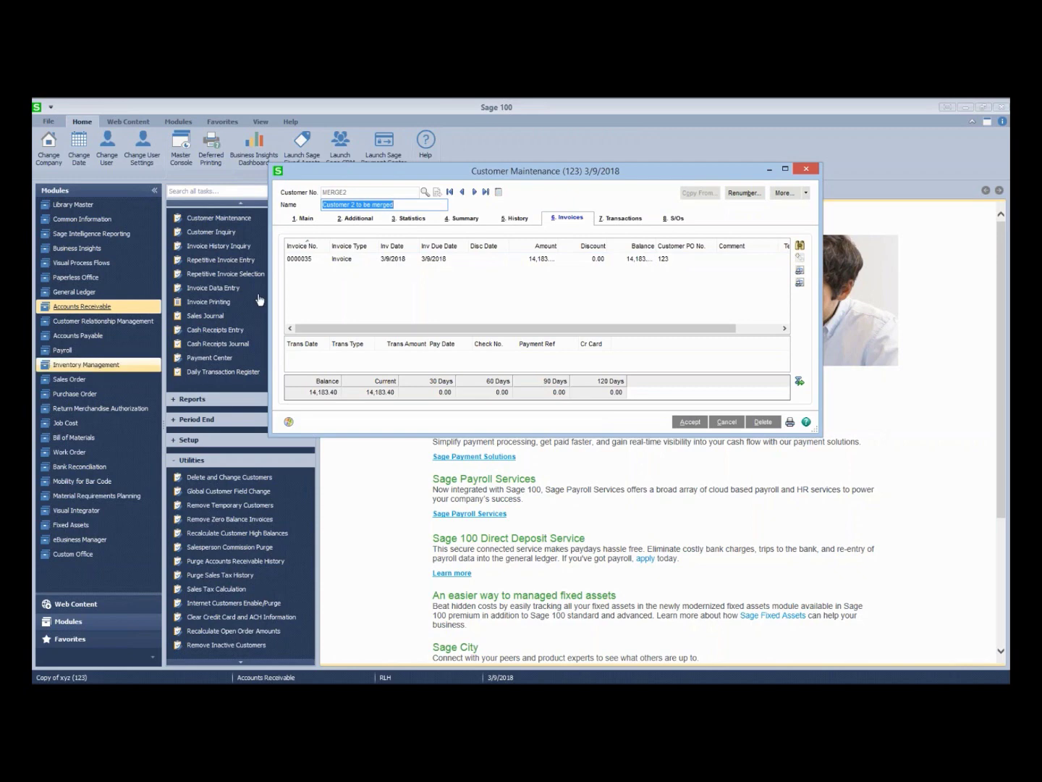
{"action": "left_click", "coordinate": [802, 171]}
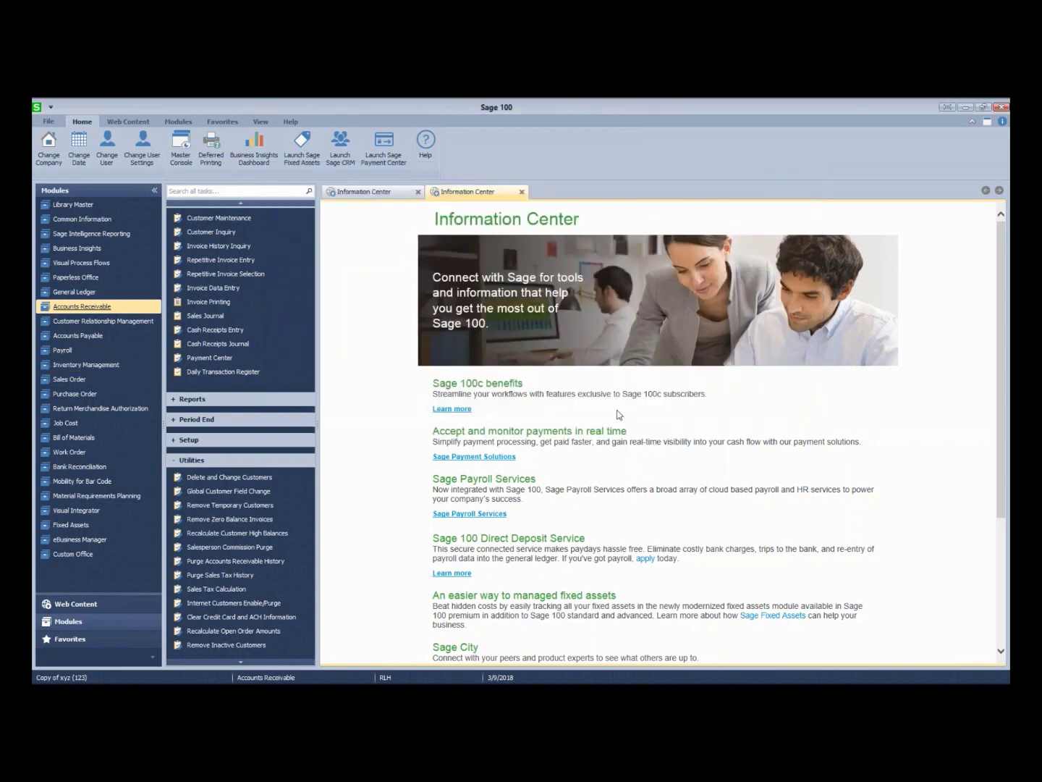
Open Delete and Change Customers on the 2. Change tab, in row 1's Starting Customer No. cell
{"action": "left_click", "coordinate": [250, 491]}
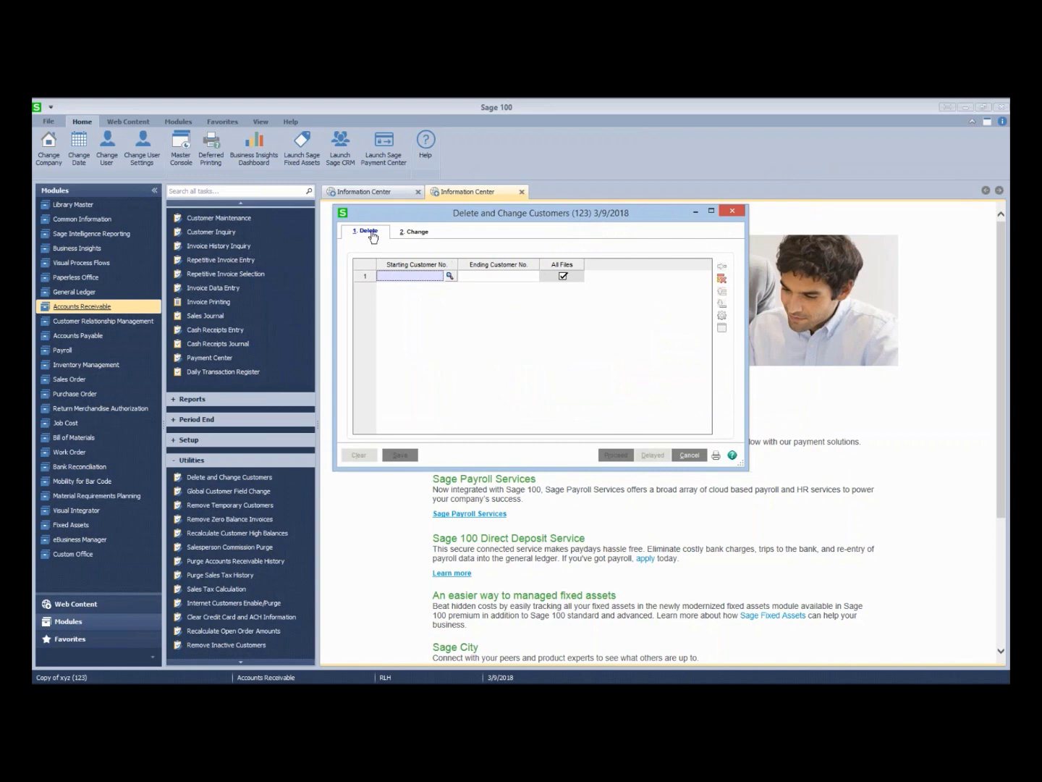
{"action": "left_click", "coordinate": [418, 233]}
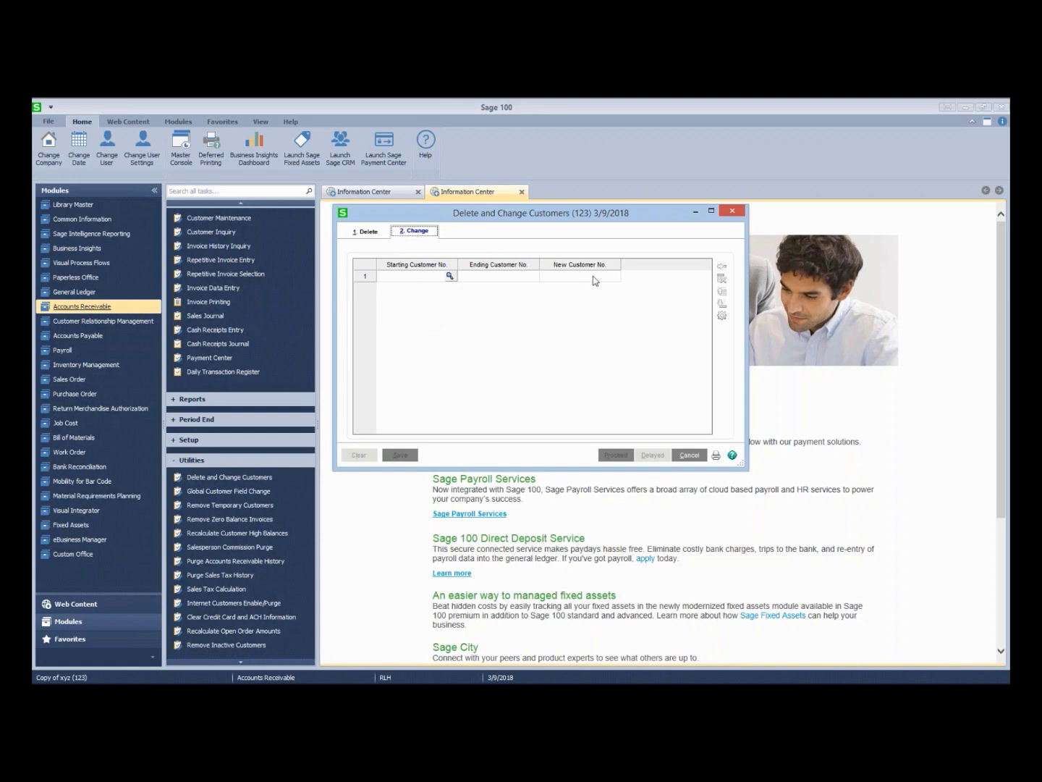
{"action": "left_click", "coordinate": [443, 278]}
Add a change entry with Starting MERGE1, Ending MERGE2 and New Customer No. NEWMERG
{"action": "key", "text": "F2"}
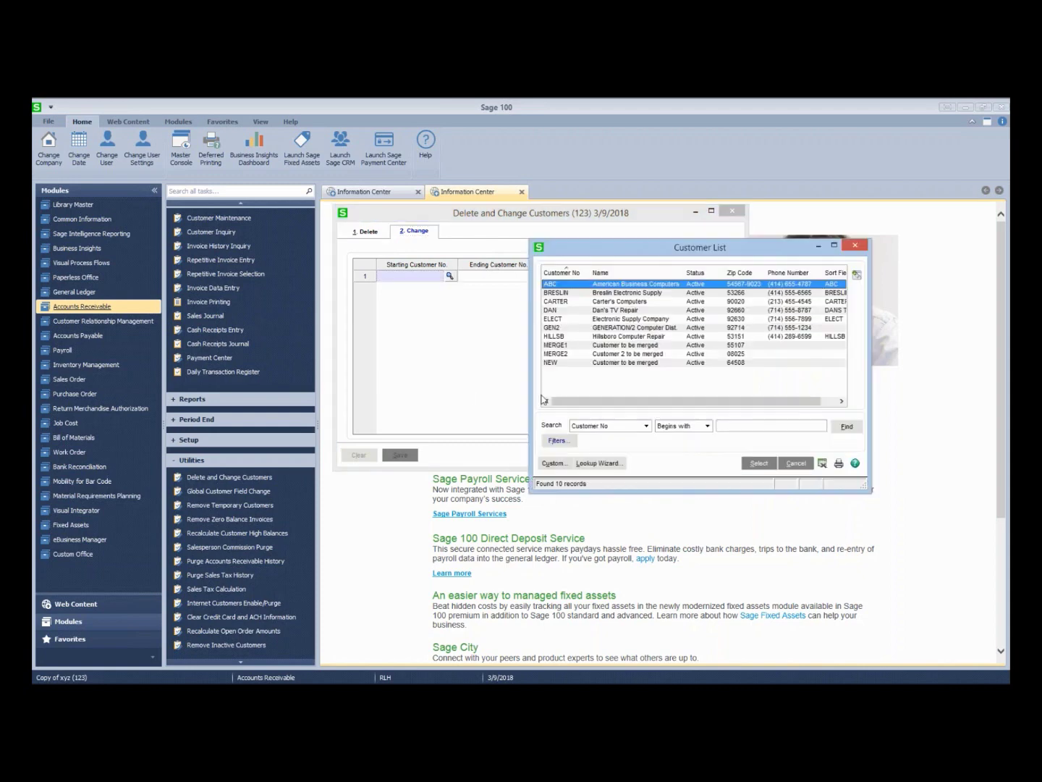
{"action": "left_click", "coordinate": [557, 345]}
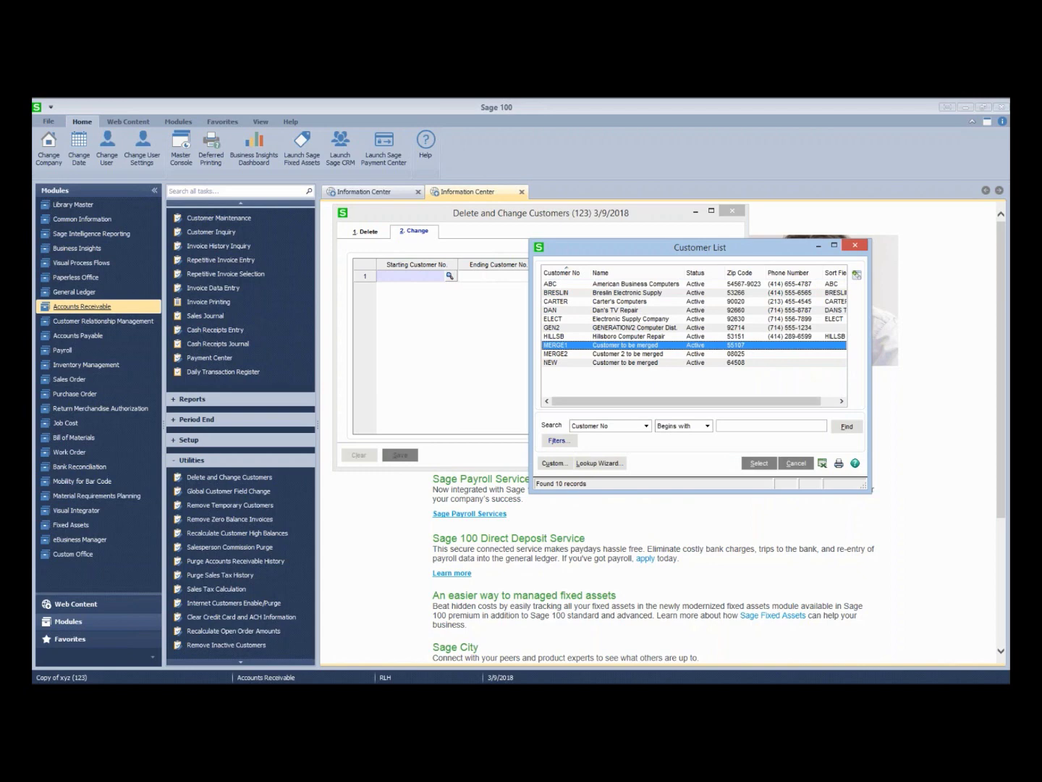
{"action": "left_click", "coordinate": [758, 463]}
{"action": "left_click", "coordinate": [529, 277]}
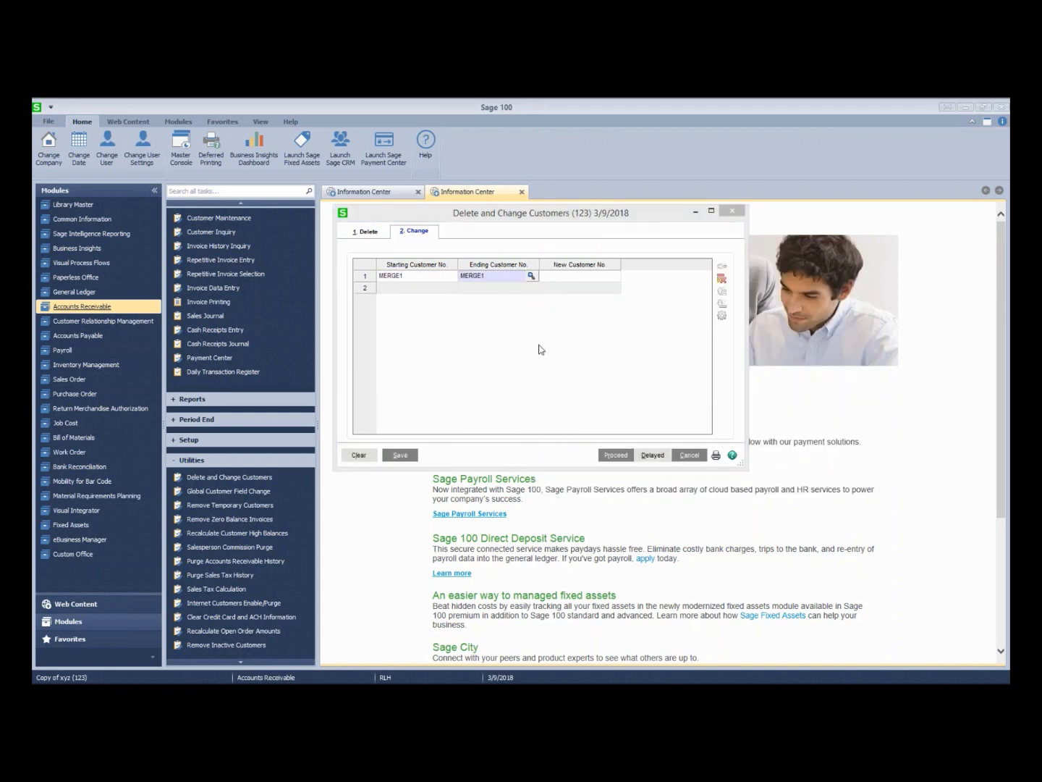
{"action": "left_click", "coordinate": [564, 354]}
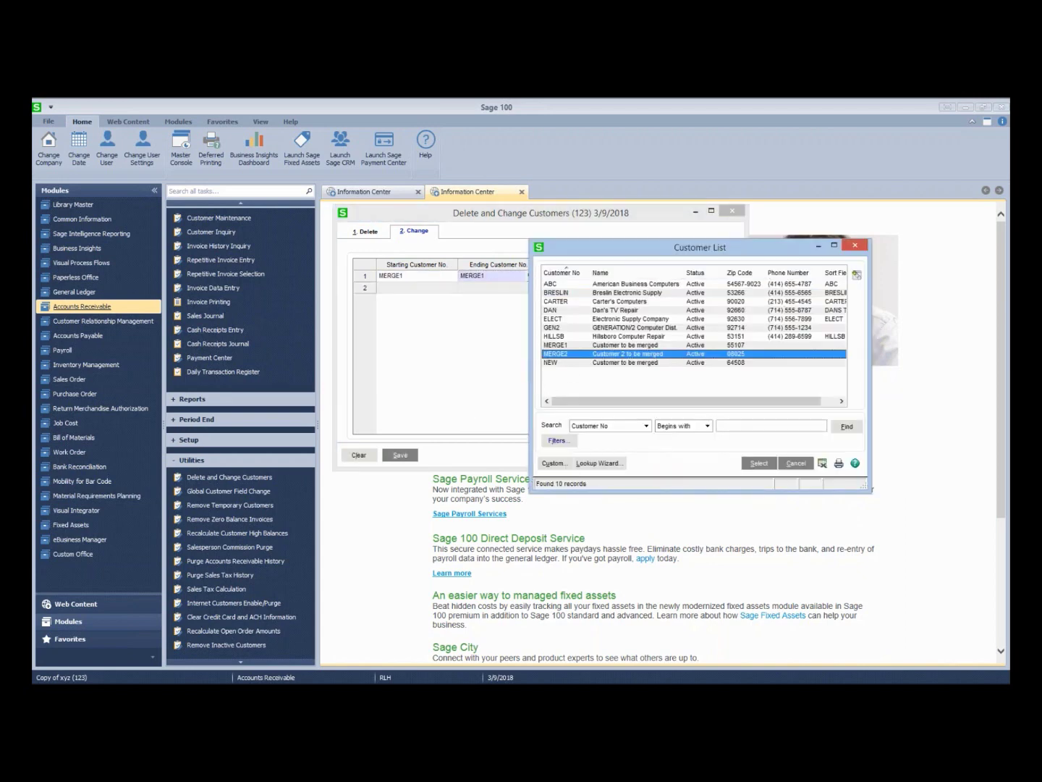
{"action": "double_click", "coordinate": [564, 354]}
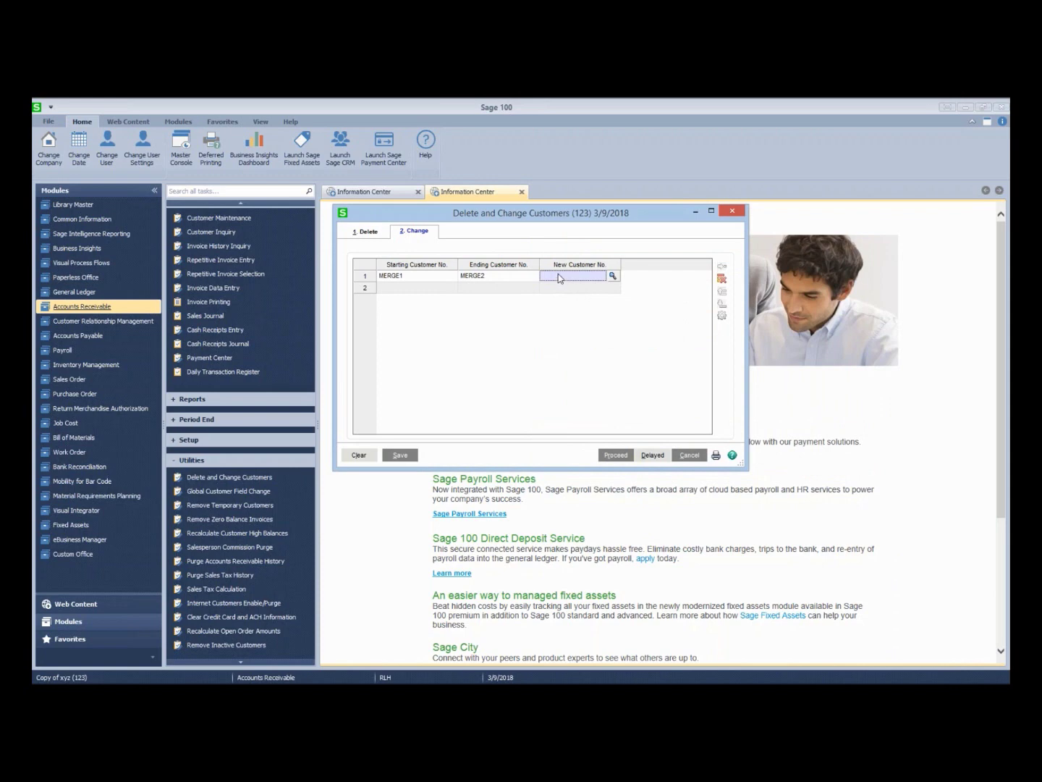
{"action": "type", "text": "NEW"}
{"action": "key", "text": "Return"}
{"action": "type", "text": "MERG"}
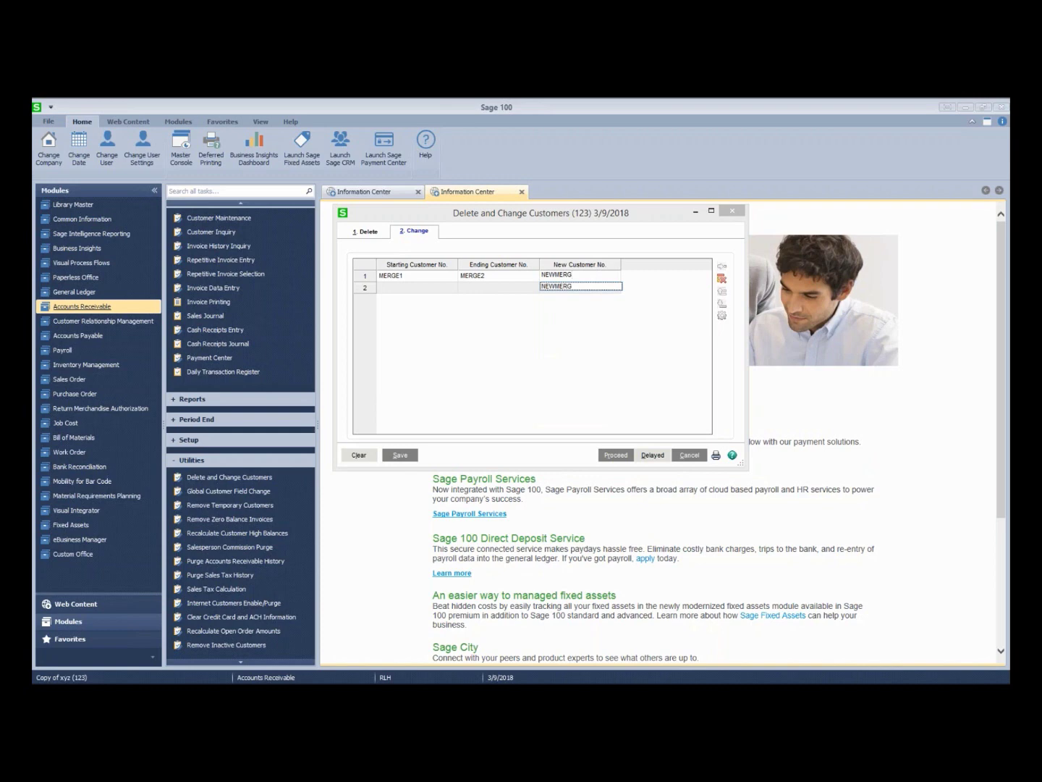
{"action": "key", "text": "Return"}
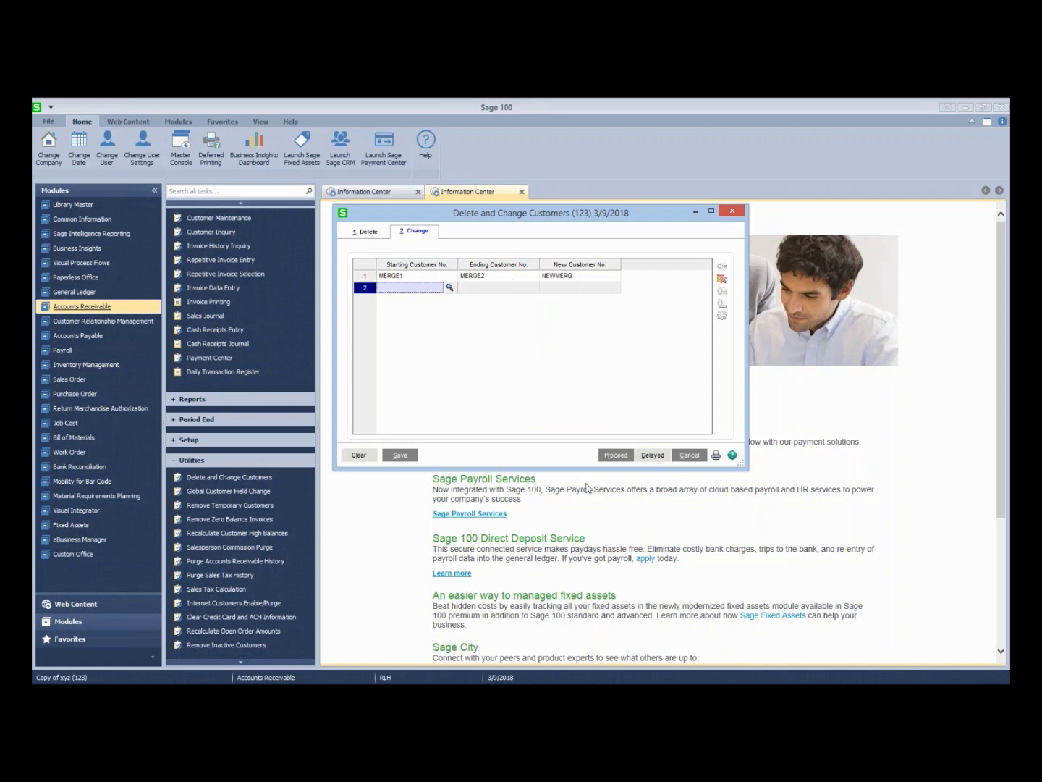
Proceed and preview the Delete and Change Customers Listing showing MERGE1 and MERGE2 going to NEWMERG
{"action": "left_click", "coordinate": [614, 456]}
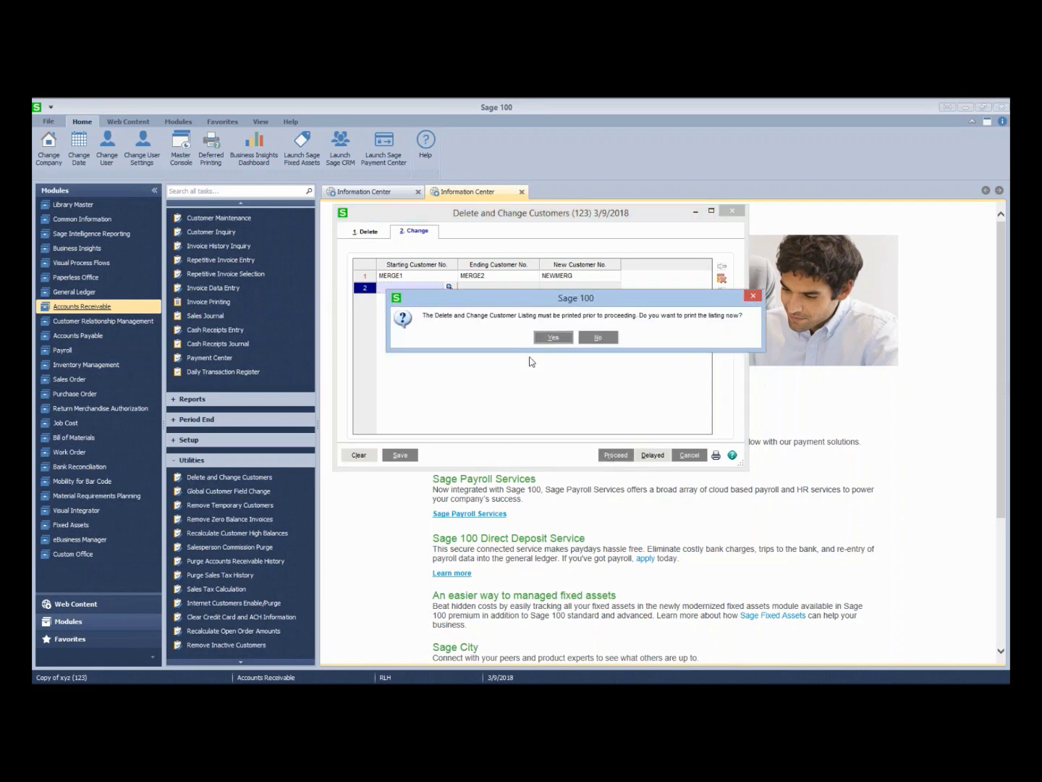
{"action": "left_click", "coordinate": [552, 337]}
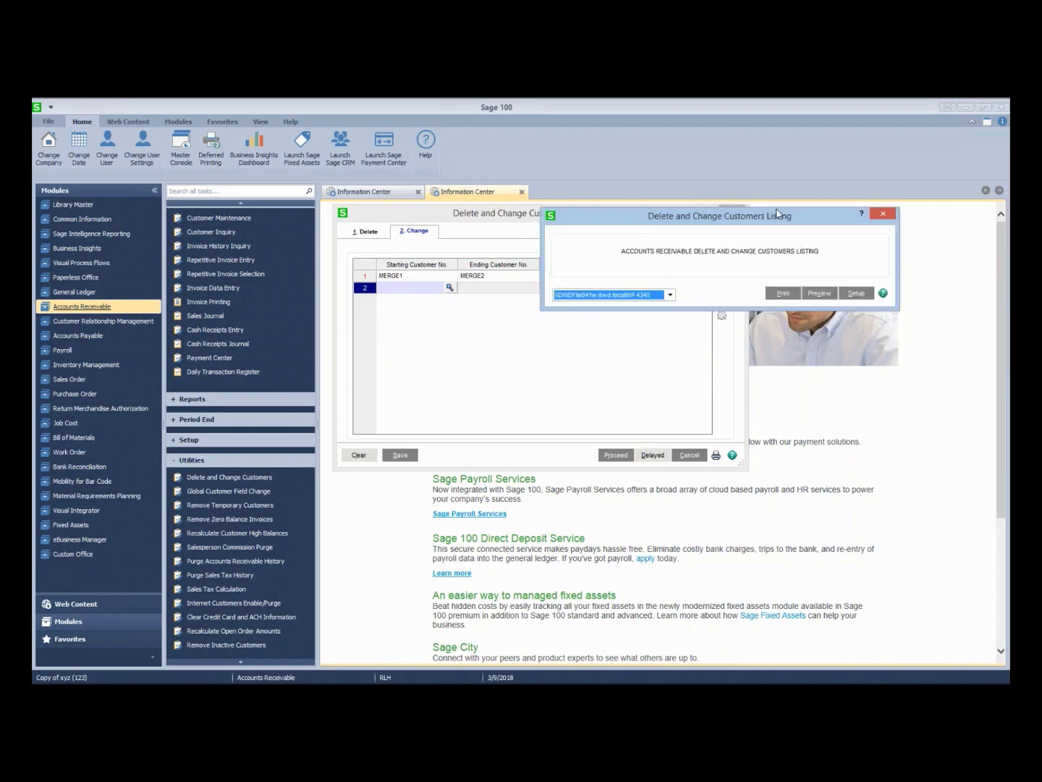
{"action": "left_click", "coordinate": [784, 279]}
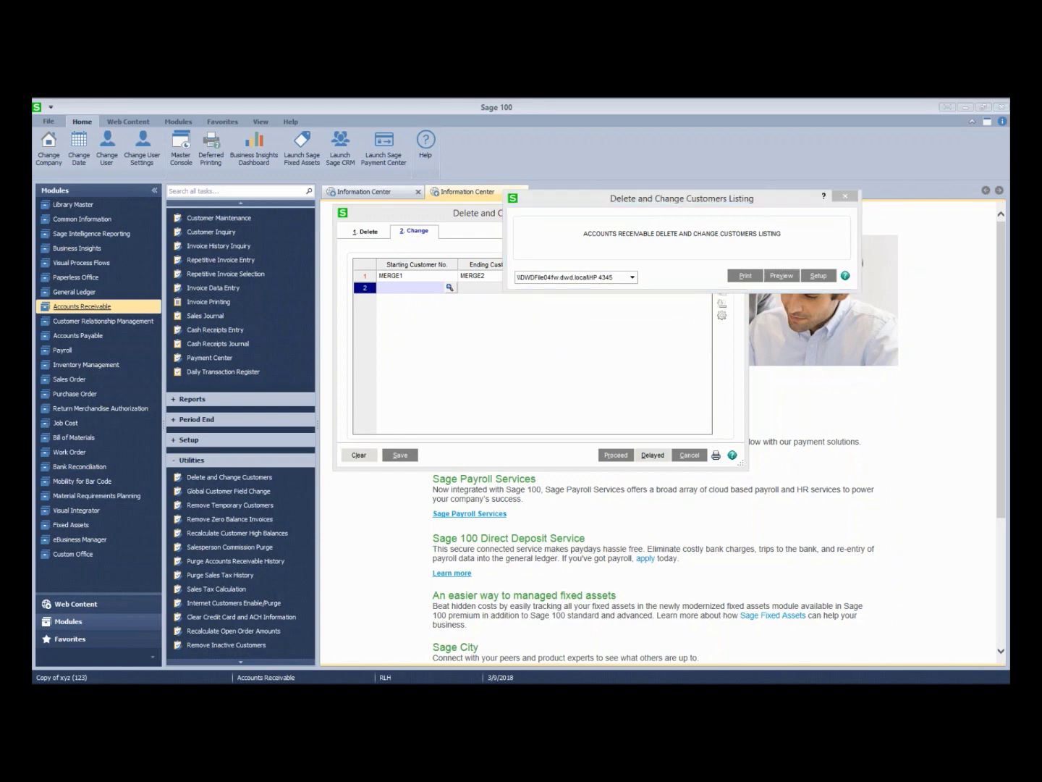
{"action": "key", "text": "alt+Tab"}
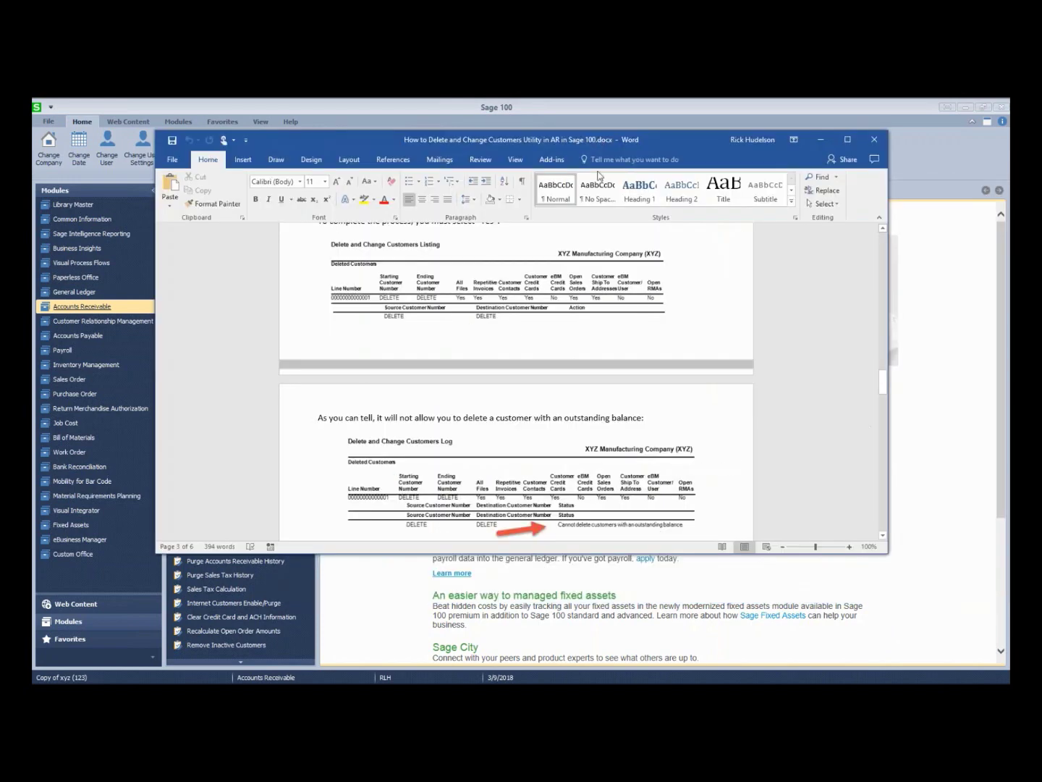
{"action": "key", "text": "alt+Tab"}
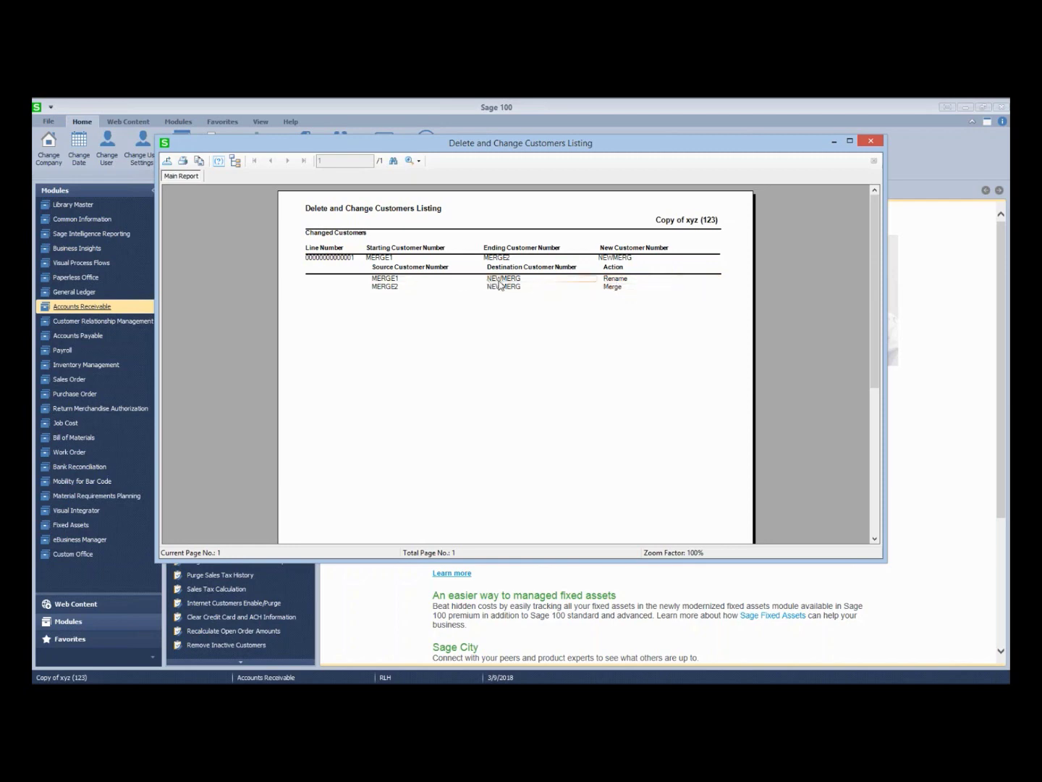
Close the listing preview window
{"action": "left_click", "coordinate": [871, 141]}
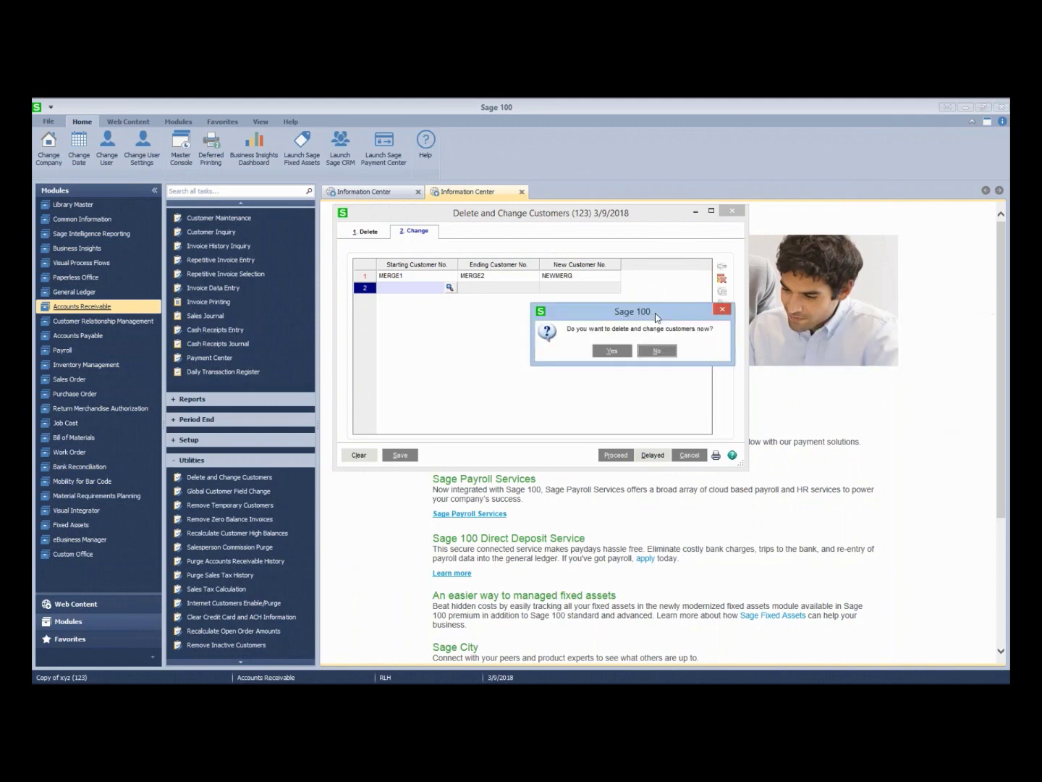
Run the change now, preview the log confirming MERGE1 and MERGE2 became NEWMERG, and clear the entries
{"action": "left_click", "coordinate": [609, 352]}
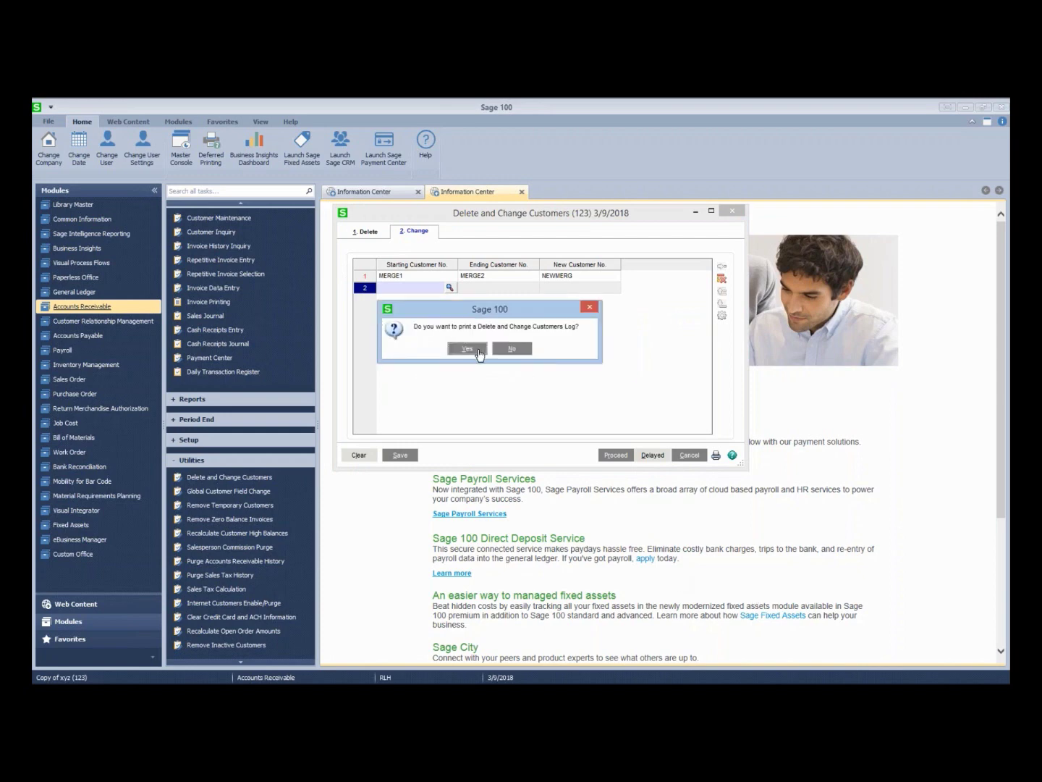
{"action": "left_click", "coordinate": [477, 352]}
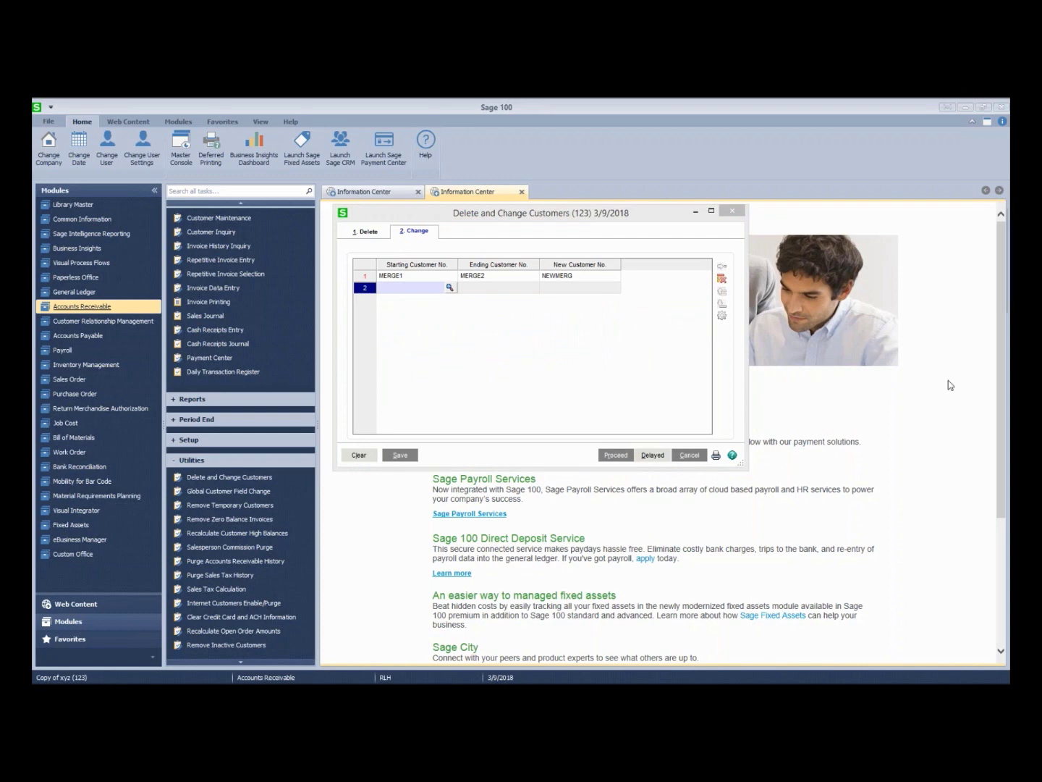
{"action": "left_click", "coordinate": [536, 299]}
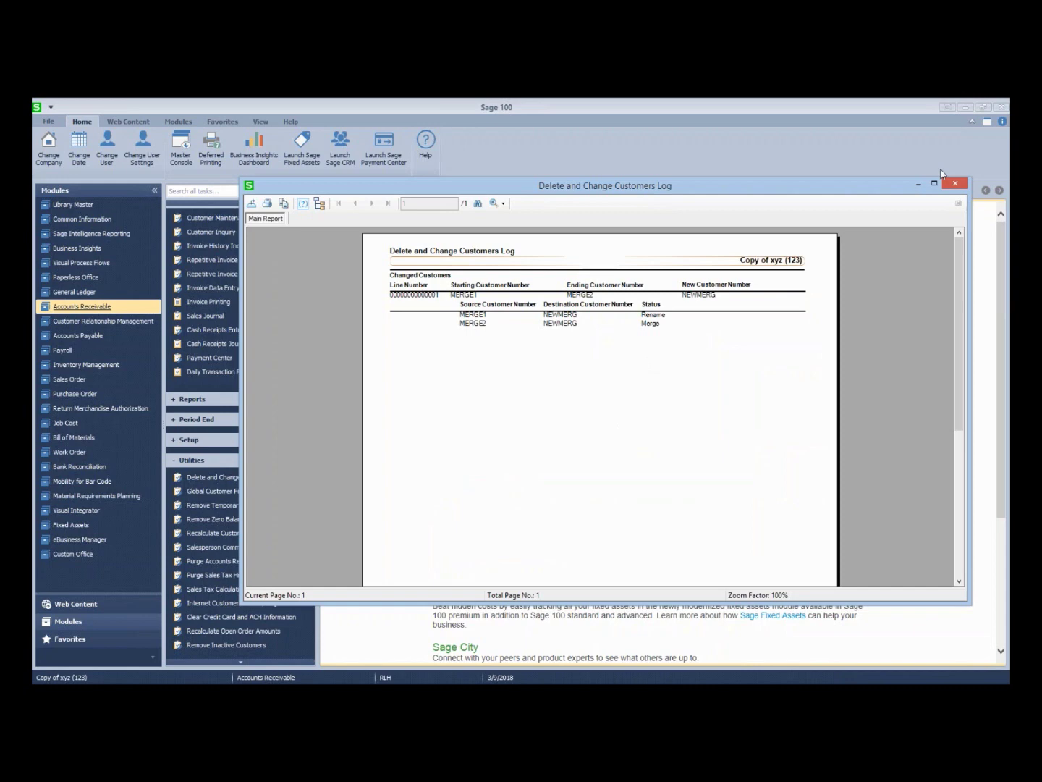
{"action": "left_click", "coordinate": [957, 184]}
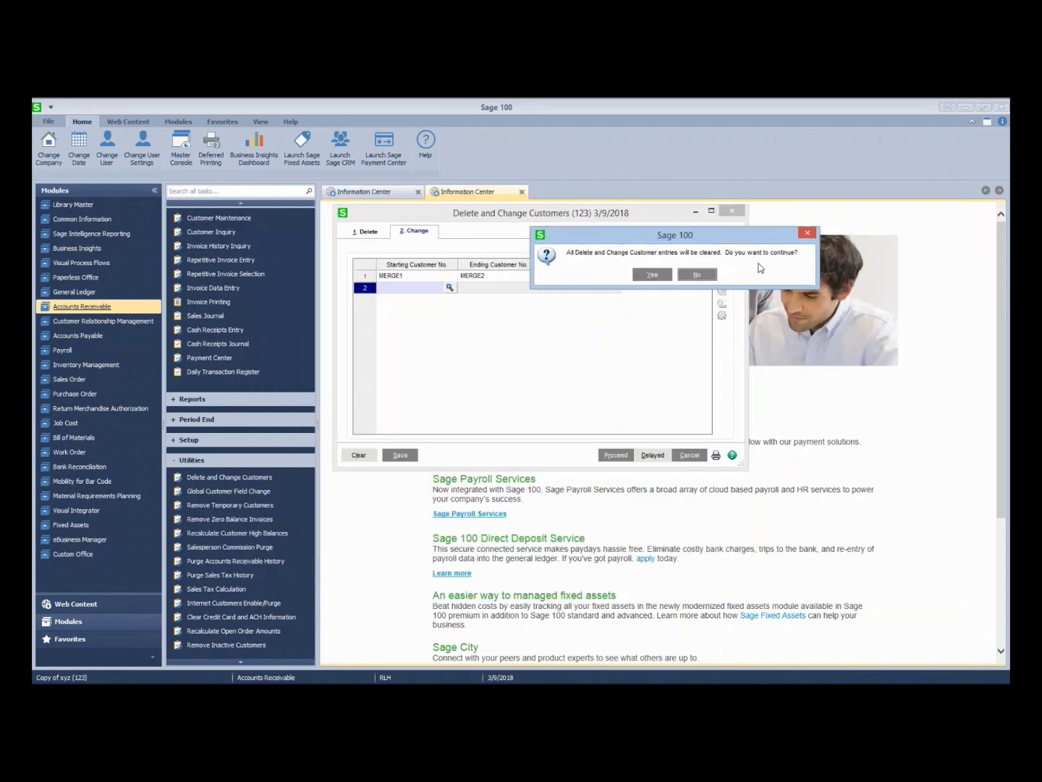
{"action": "left_click", "coordinate": [653, 276]}
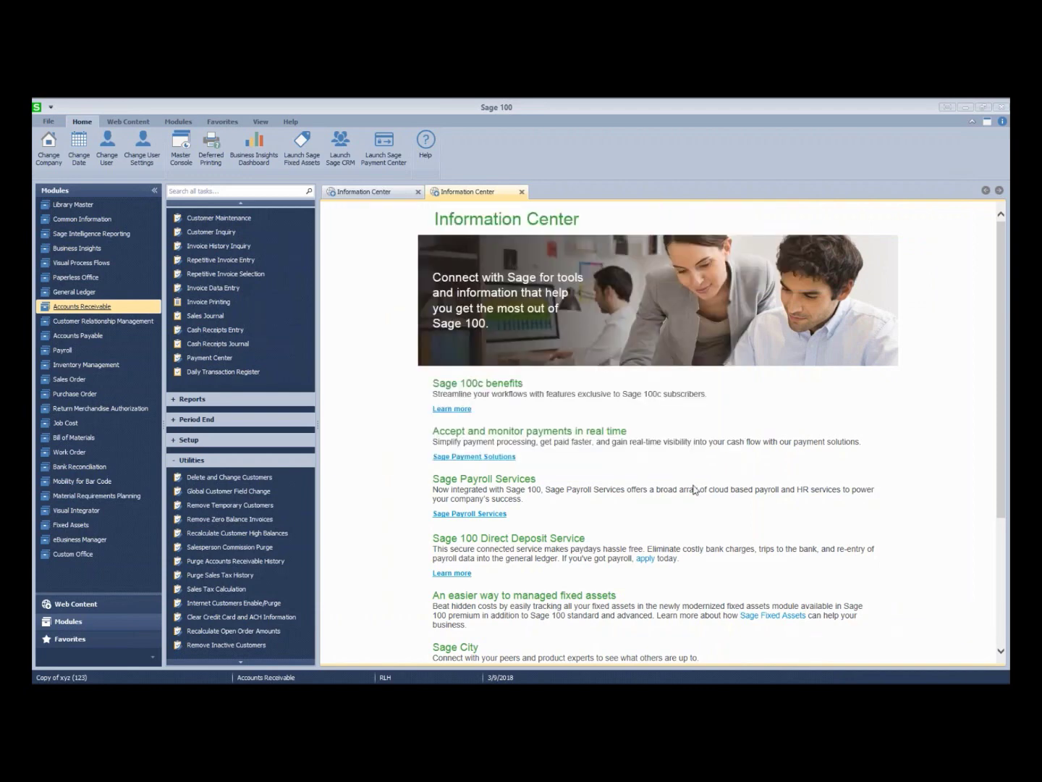
{"action": "left_click", "coordinate": [242, 220]}
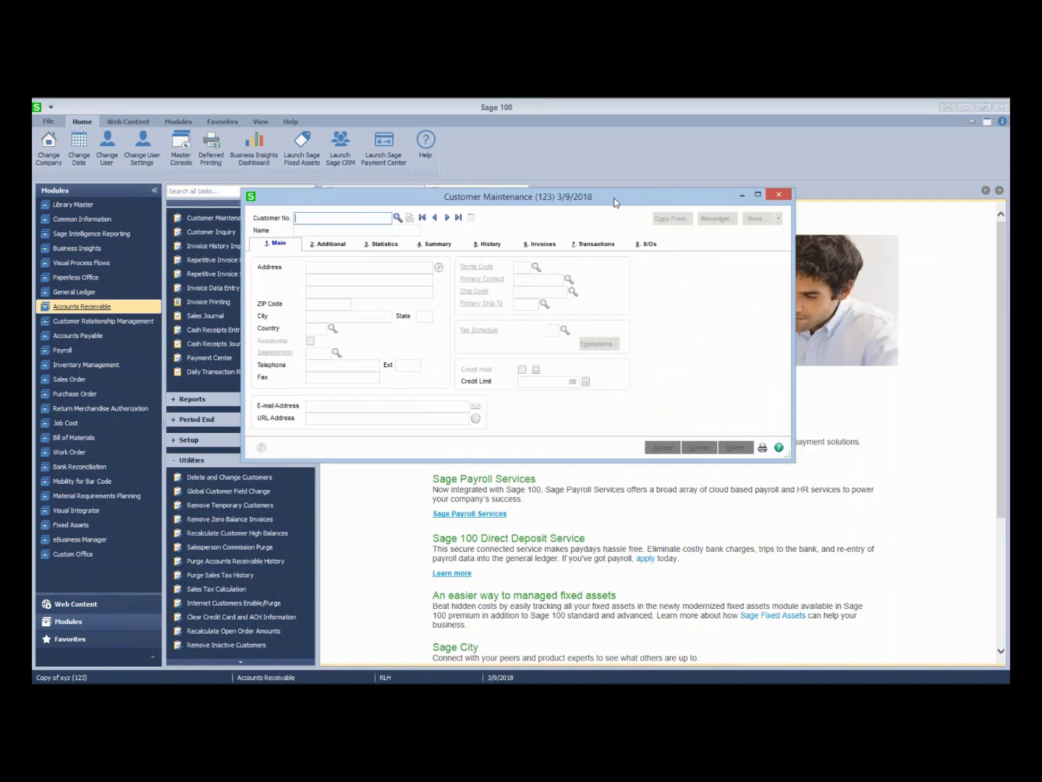
{"action": "left_click", "coordinate": [385, 215]}
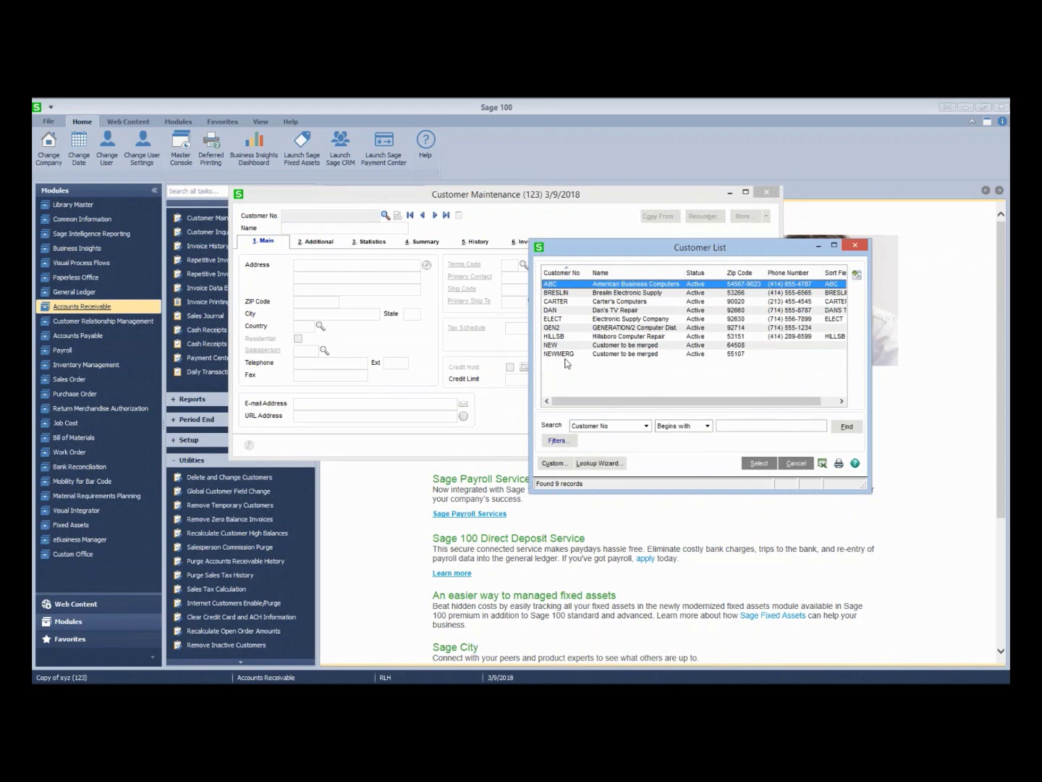
{"action": "double_click", "coordinate": [563, 354]}
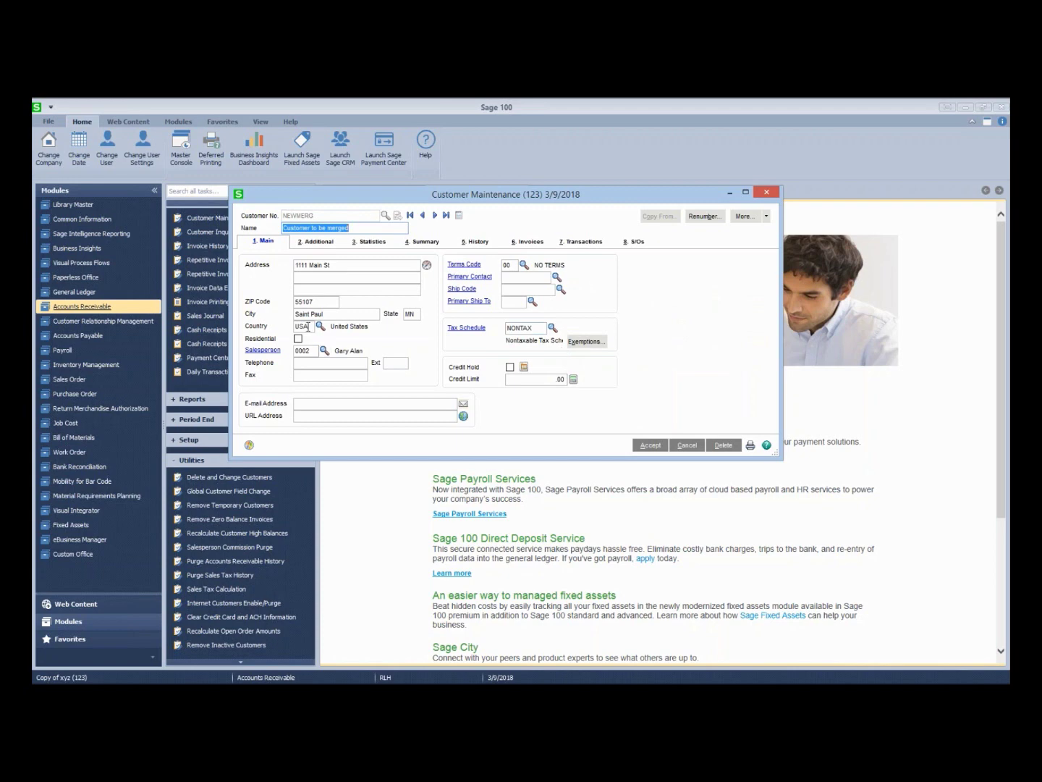
{"action": "left_click", "coordinate": [532, 241]}
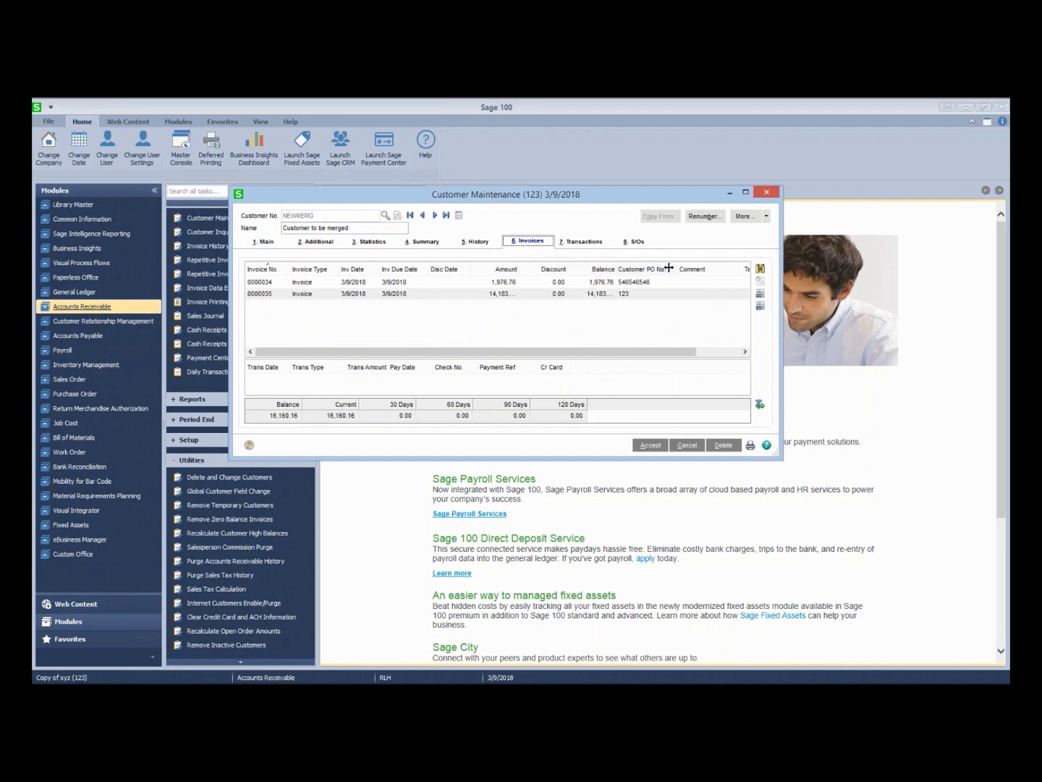
{"action": "mouse_move", "coordinate": [669, 267]}
{"action": "left_mouse_down"}
{"action": "mouse_move", "coordinate": [731, 269]}
{"action": "mouse_move", "coordinate": [668, 269]}
{"action": "left_mouse_up"}
{"action": "left_click", "coordinate": [524, 282]}
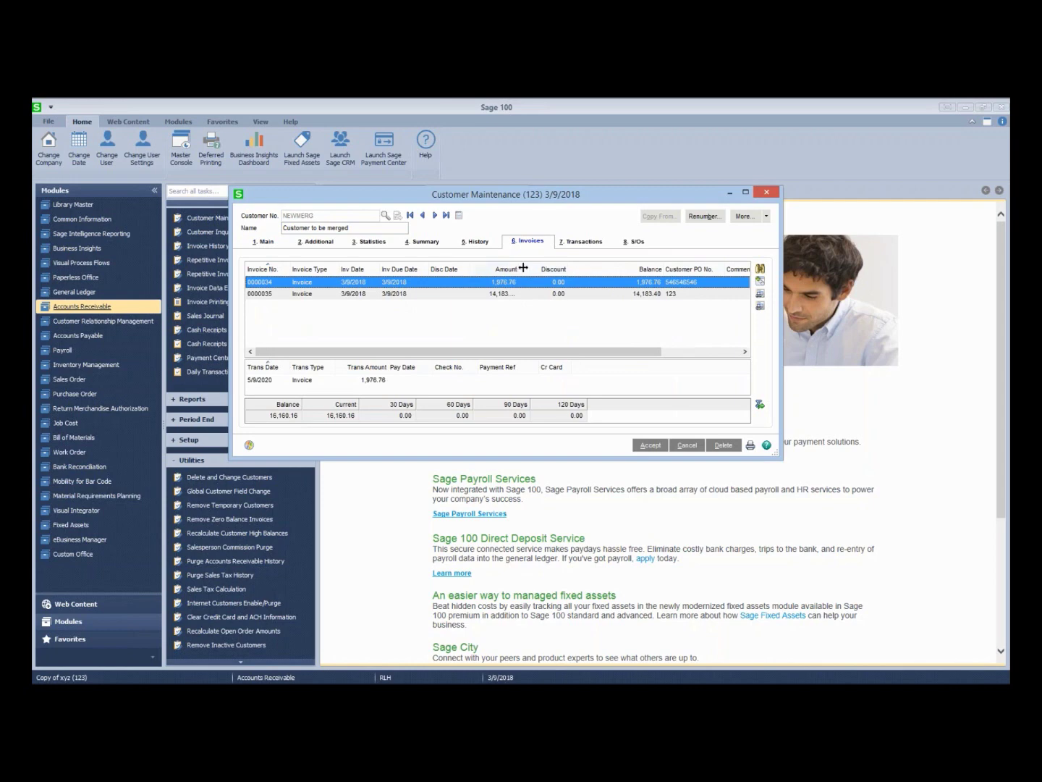
{"action": "left_click_drag", "start_coordinate": [524, 268], "coordinate": [537, 268]}
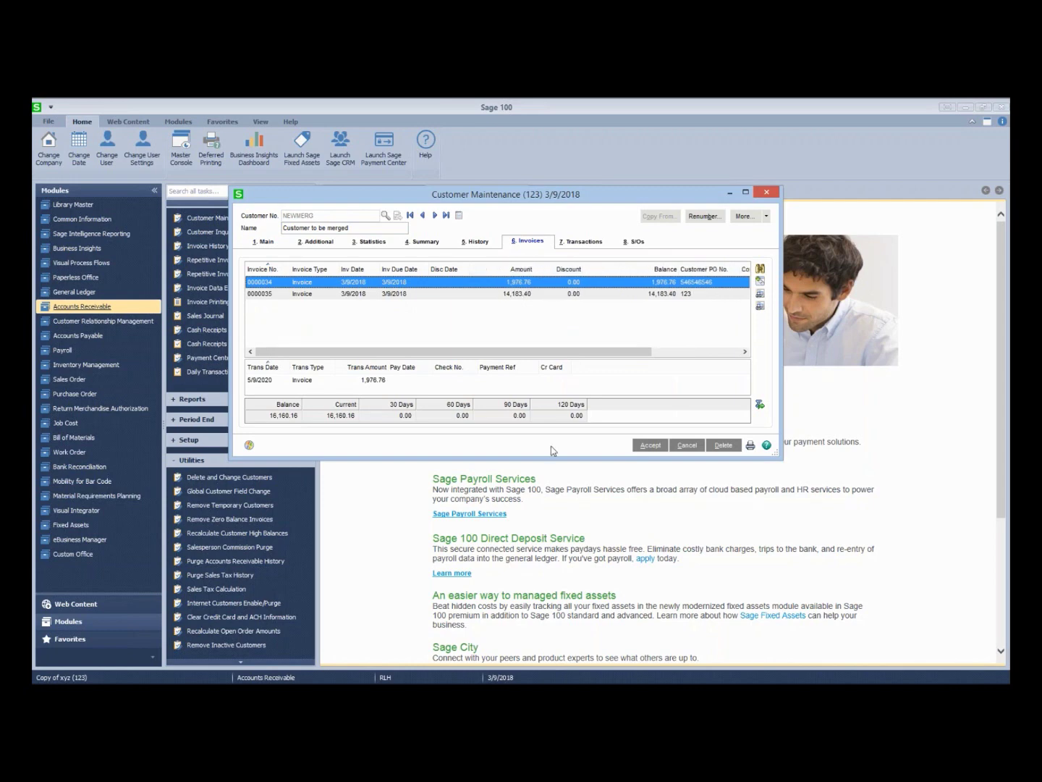
{"action": "left_click", "coordinate": [646, 445]}
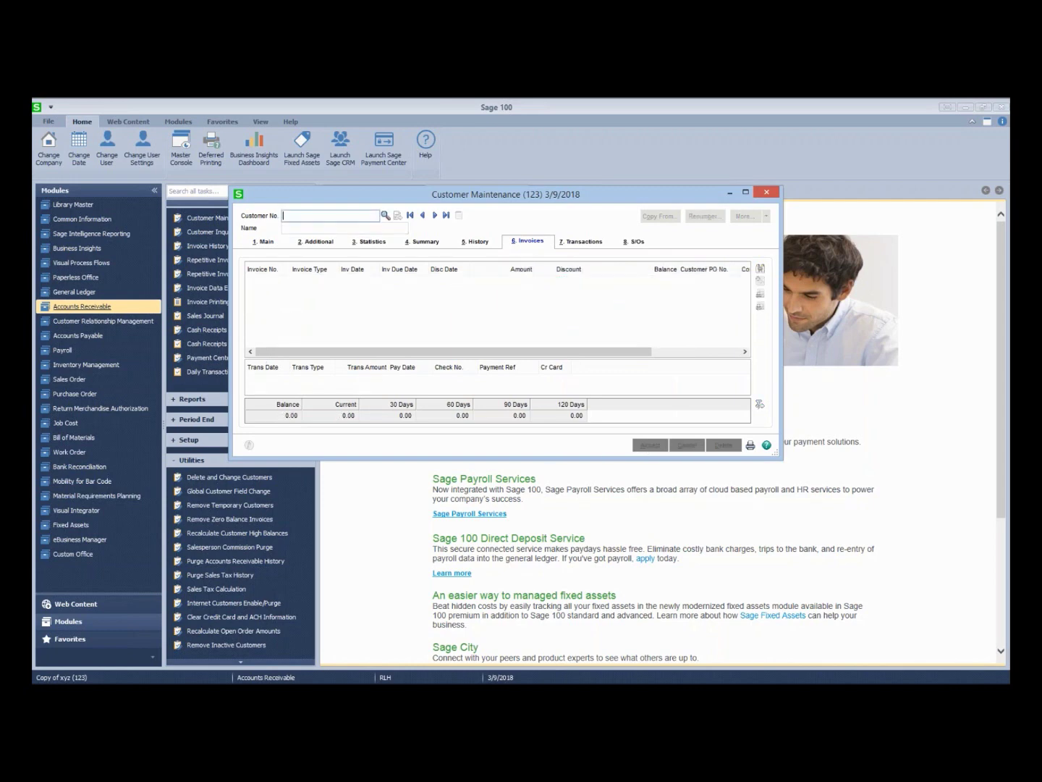
{"action": "left_click", "coordinate": [767, 192]}
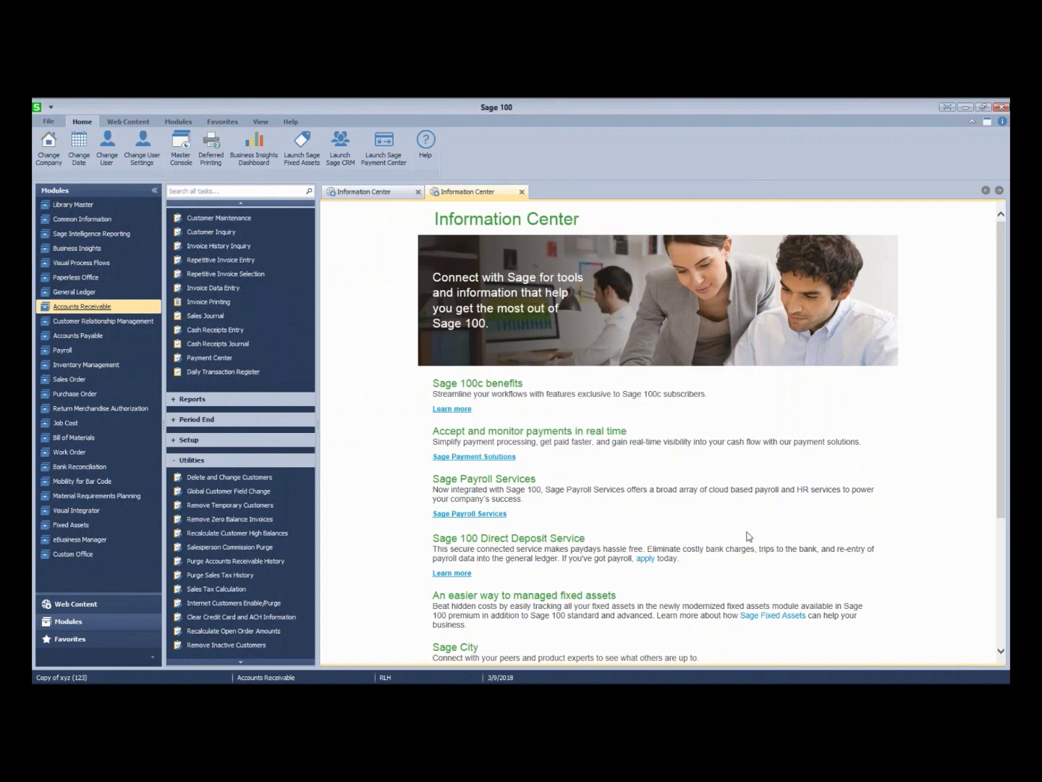